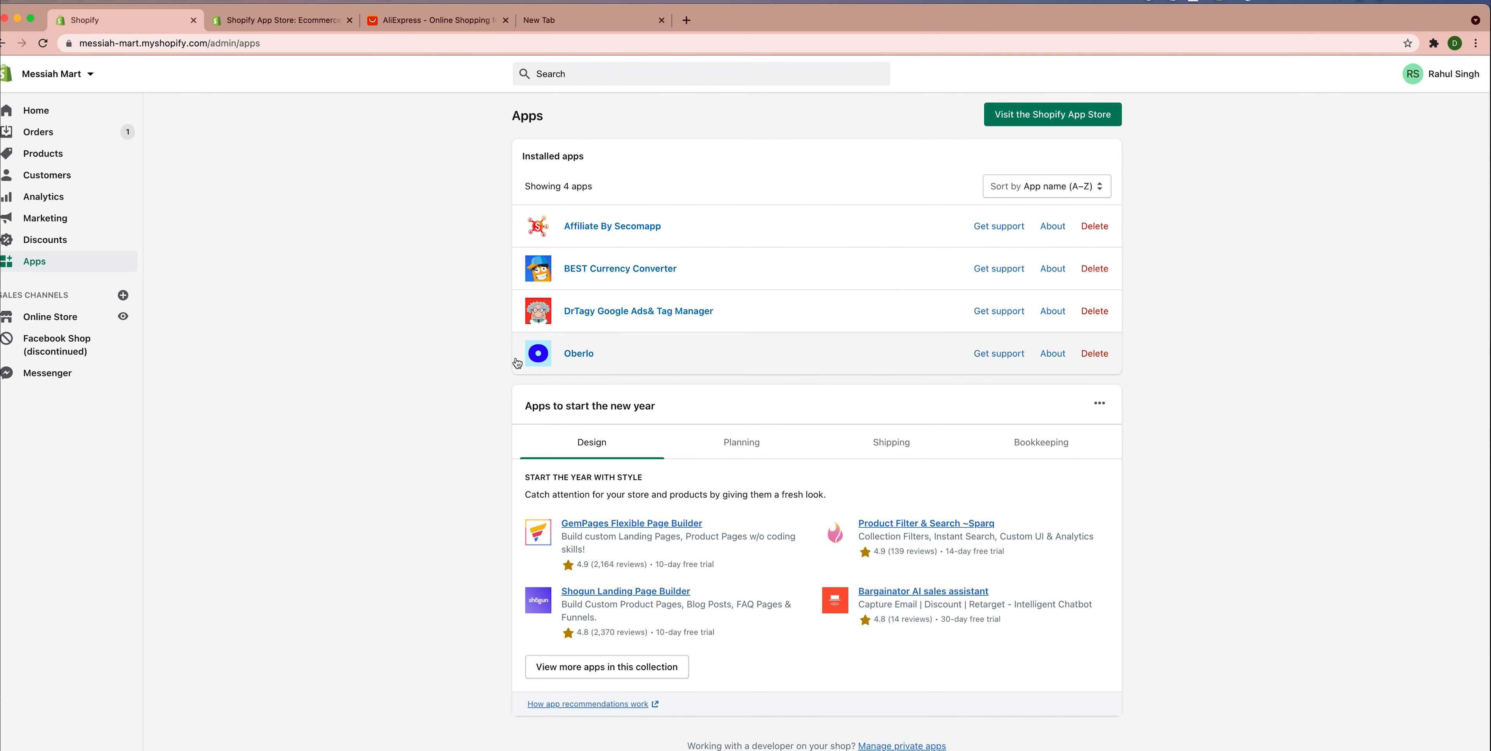
Visit the Shopify App Store, search for oberlo, and open the Oberlo - Dropshipping App listing
{"action": "left_click", "coordinate": [1064, 118]}
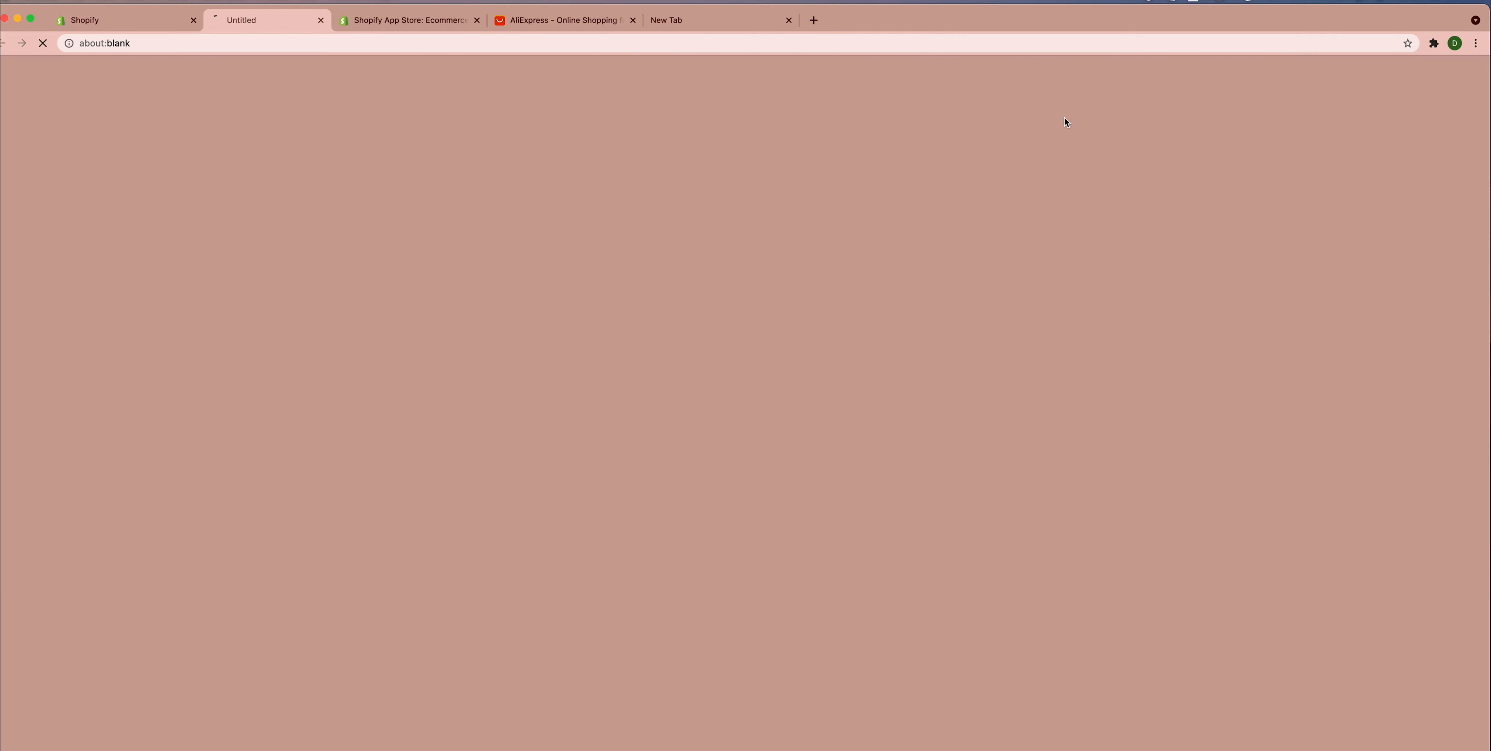
{"action": "left_click", "coordinate": [456, 24]}
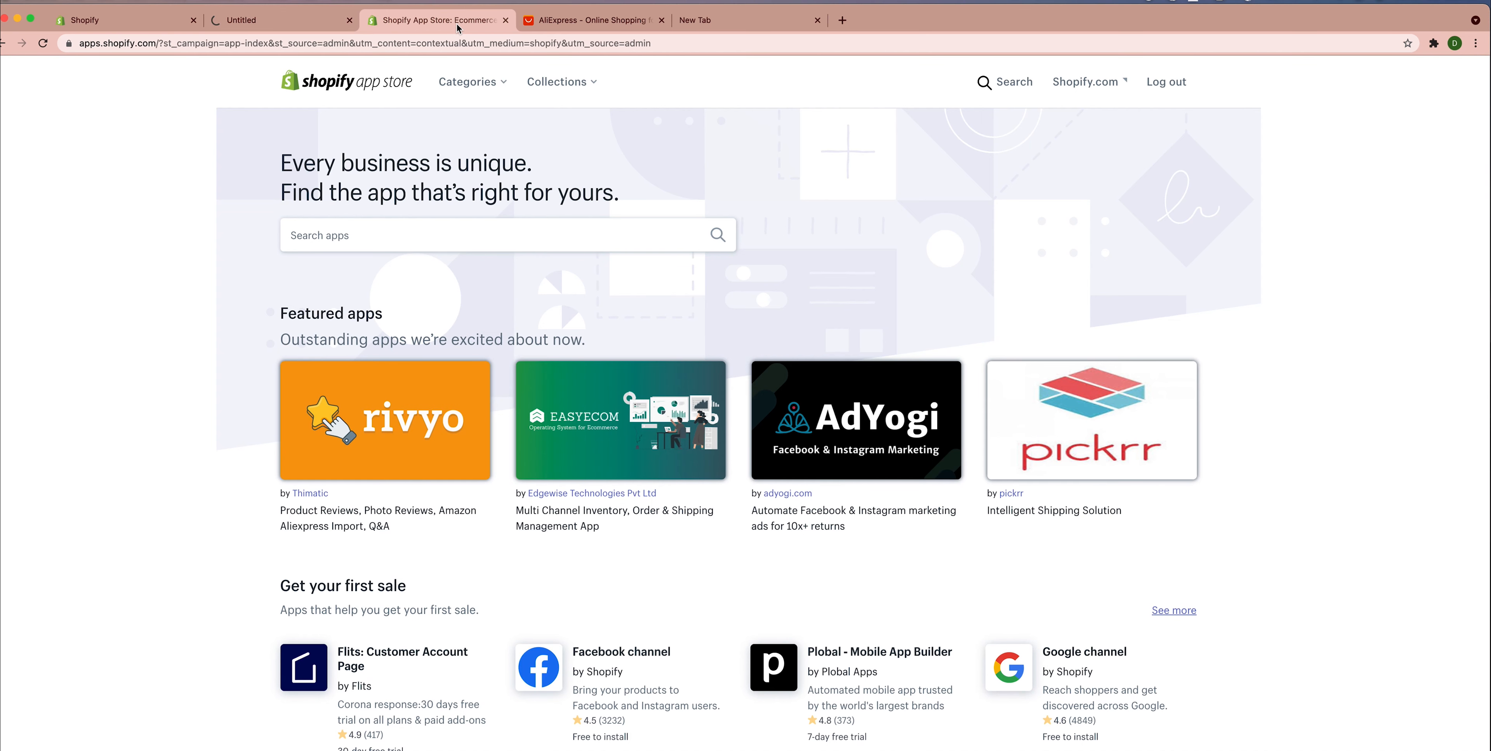
{"action": "left_click", "coordinate": [416, 239]}
{"action": "type", "text": "oberlo"}
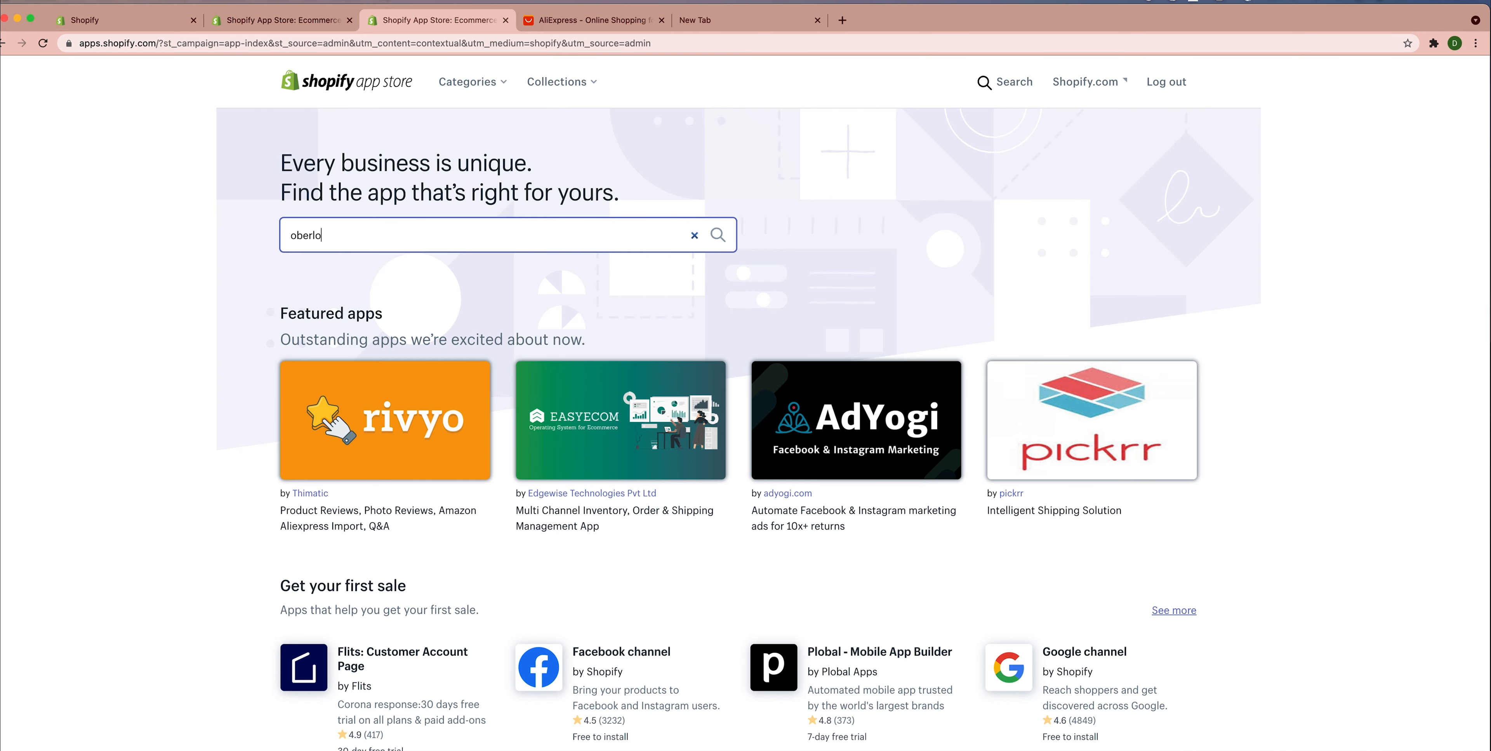
{"action": "key", "text": "Return"}
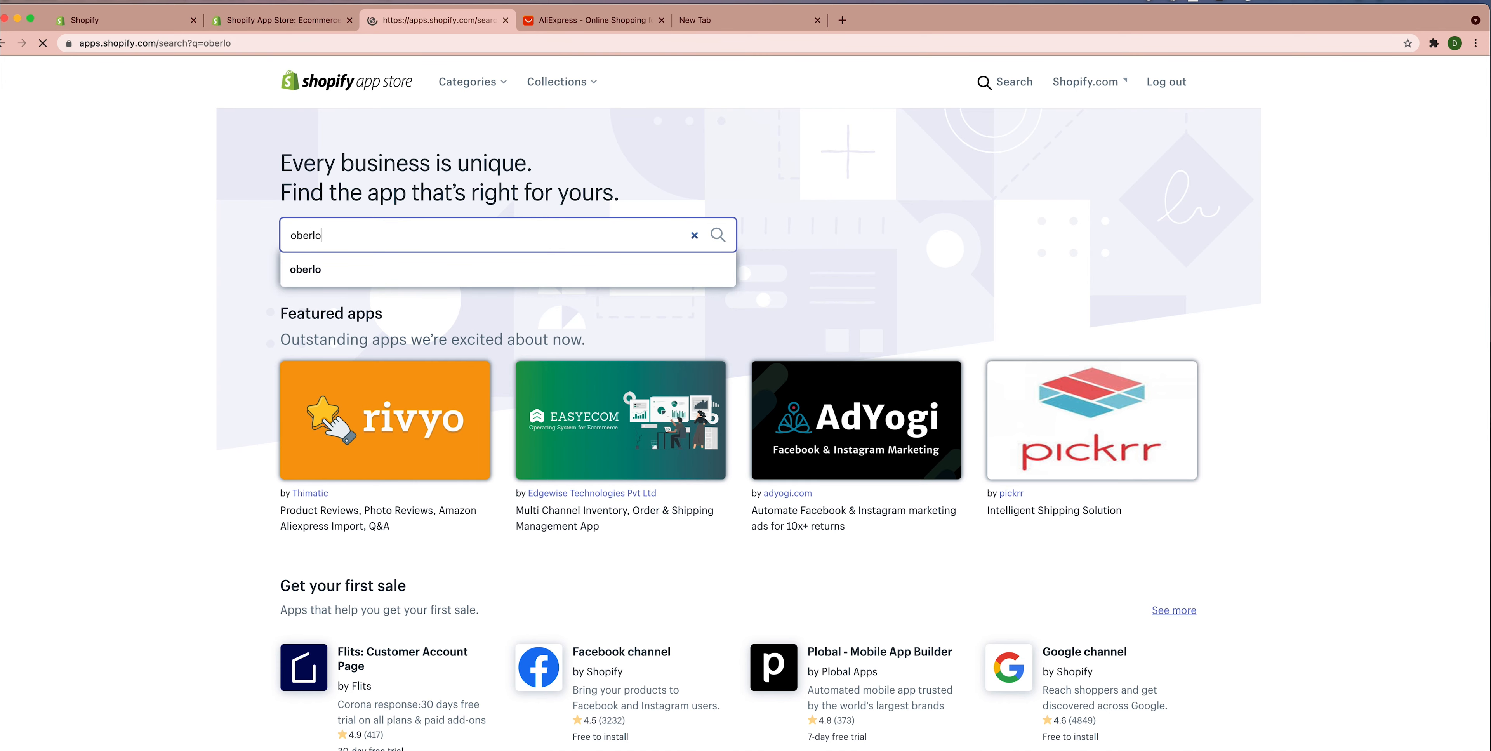
{"action": "left_click", "coordinate": [602, 317]}
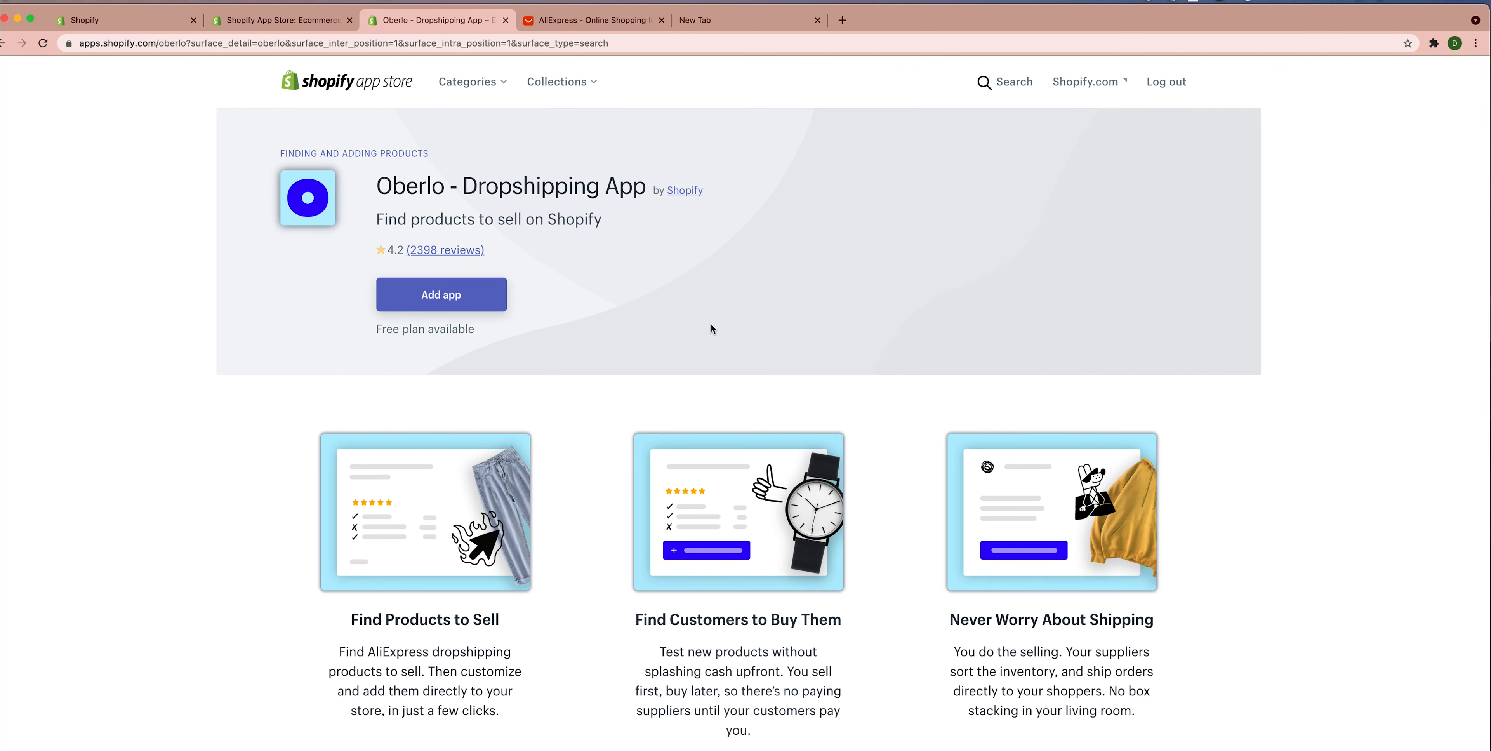
Add the Oberlo - Dropshipping App from its listing and close the resulting Oberlo dashboard tab
{"action": "left_click", "coordinate": [455, 302]}
{"action": "left_click", "coordinate": [455, 302]}
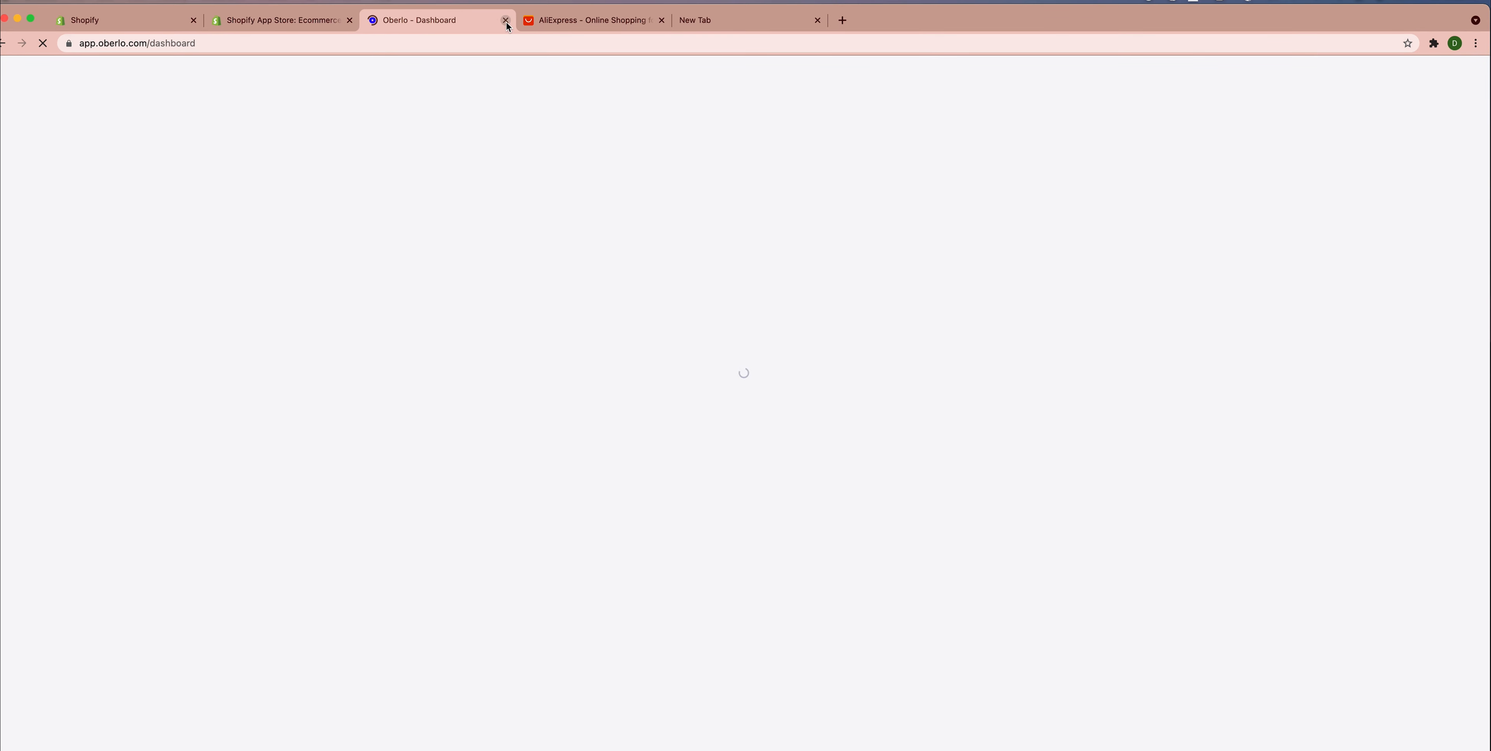
{"action": "left_click", "coordinate": [505, 20]}
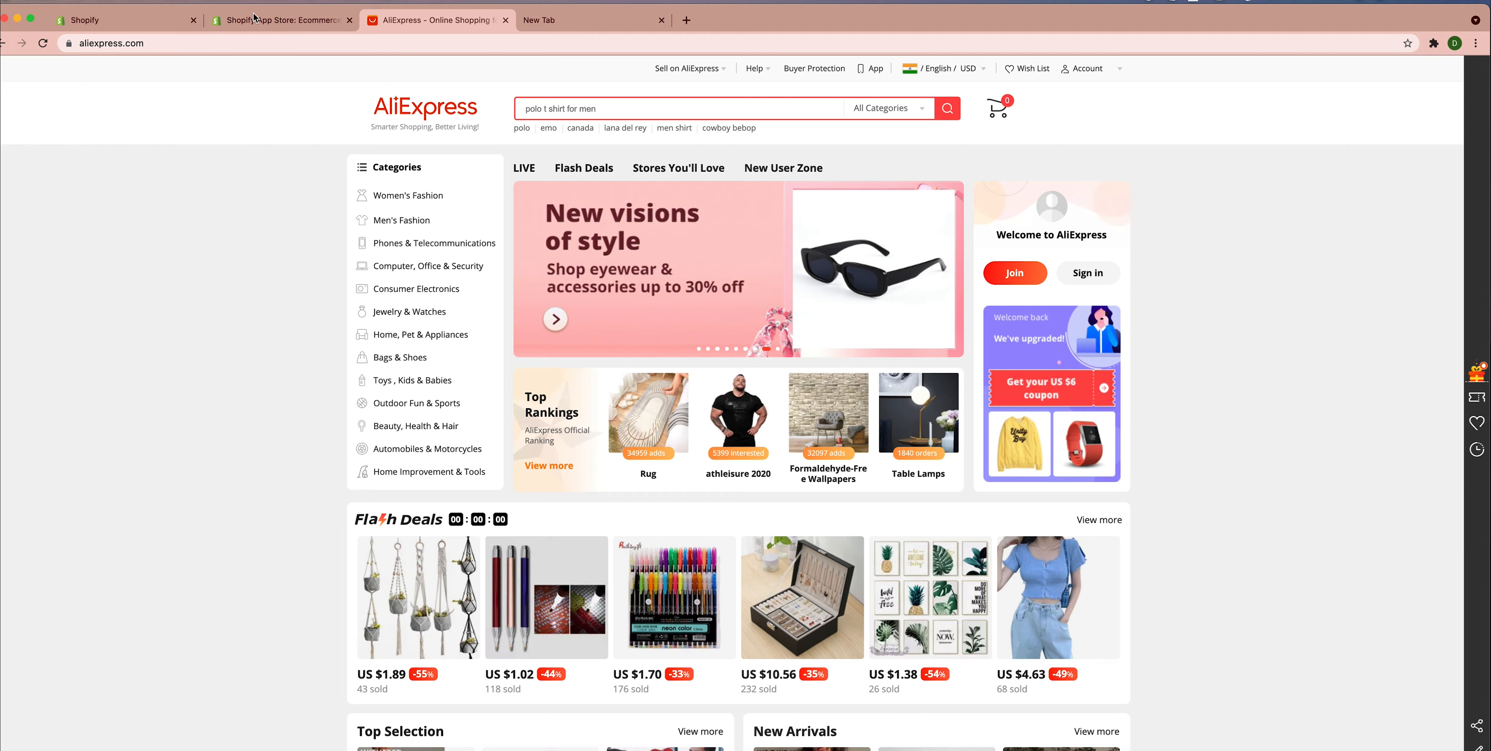
Return to the Shopify admin and open Oberlo from the store's installed apps
{"action": "left_click", "coordinate": [257, 21]}
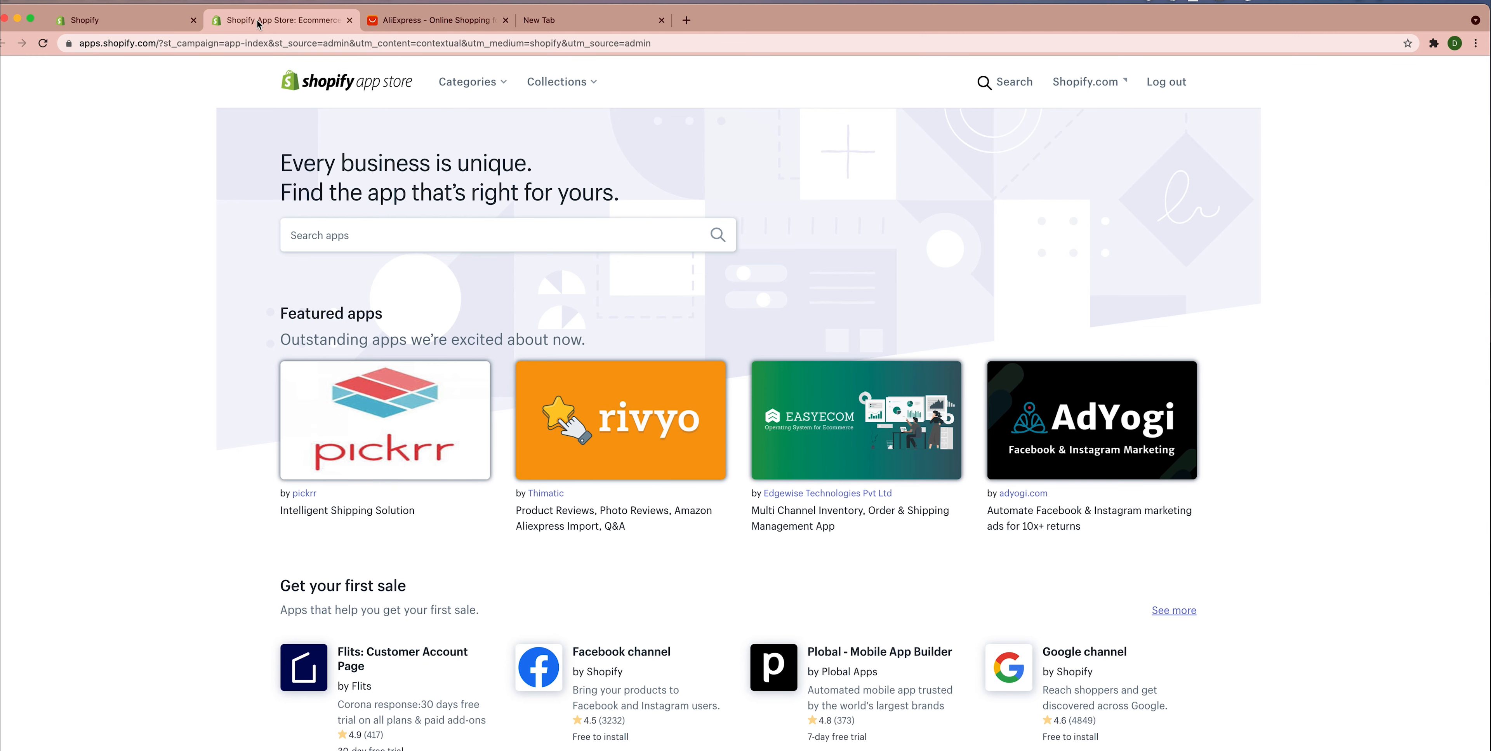
{"action": "left_click", "coordinate": [162, 24]}
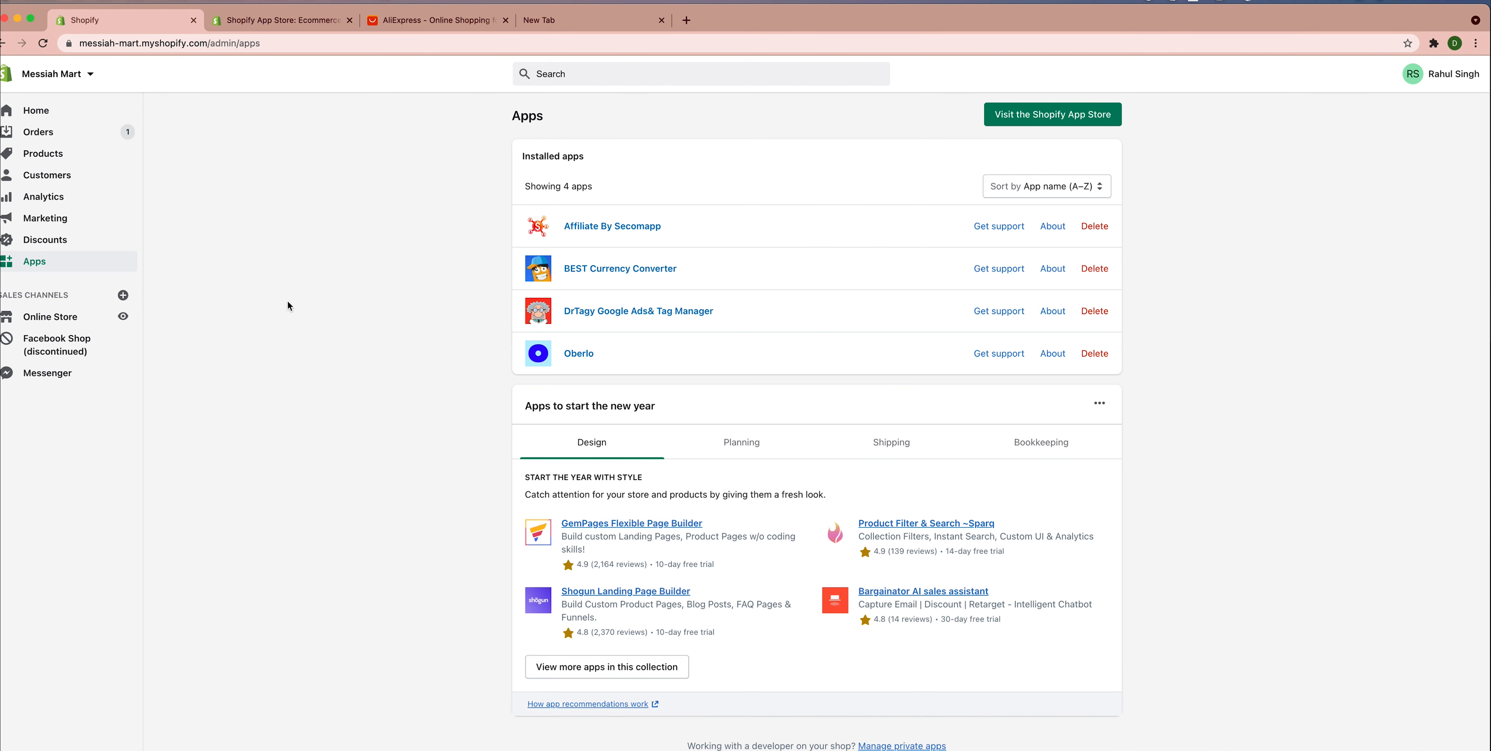
{"action": "left_click", "coordinate": [567, 355]}
{"action": "left_click", "coordinate": [575, 353]}
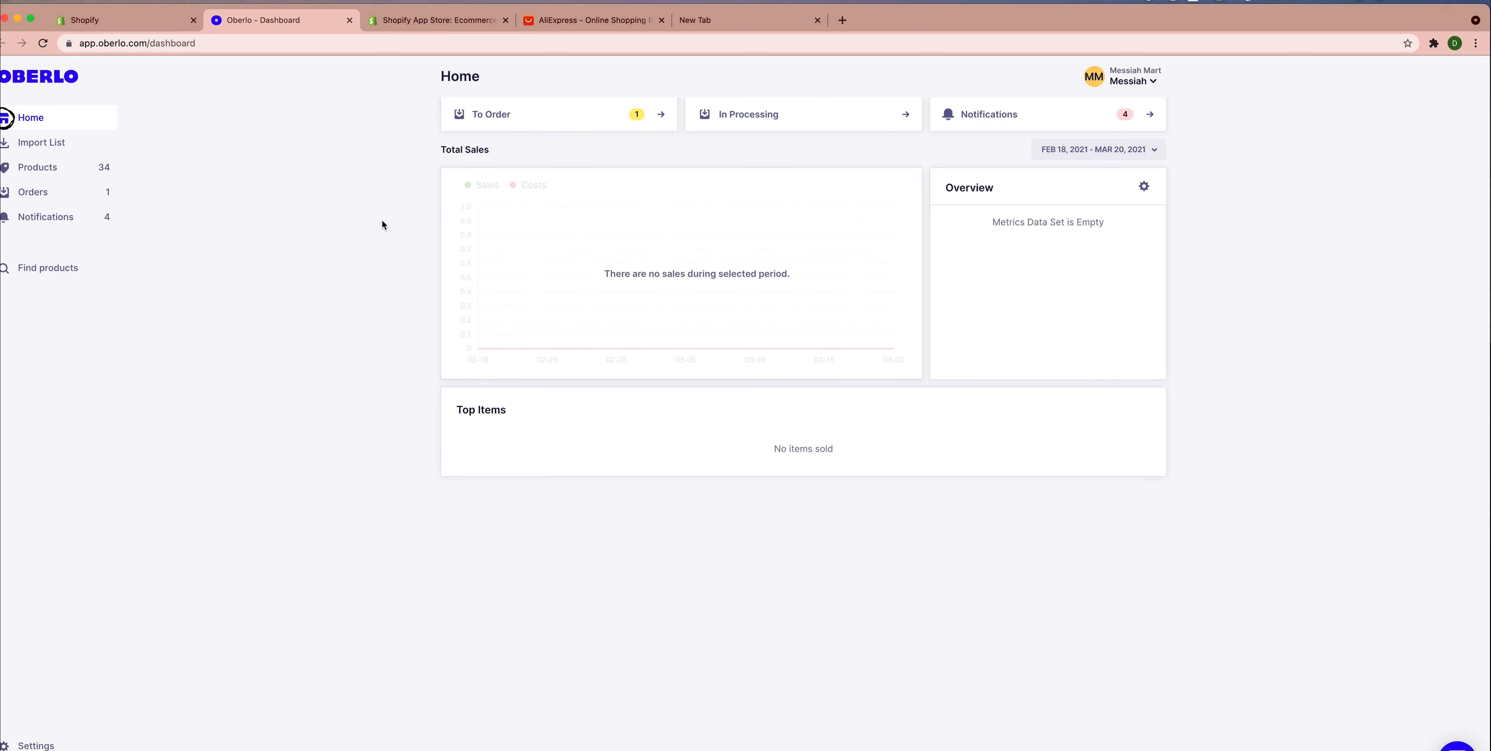
Switch to AliExpress and open the "Dropshipping 13 Colors Brand Quality Cotton Polos Men" product from the Flash Deals
{"action": "left_click", "coordinate": [560, 23]}
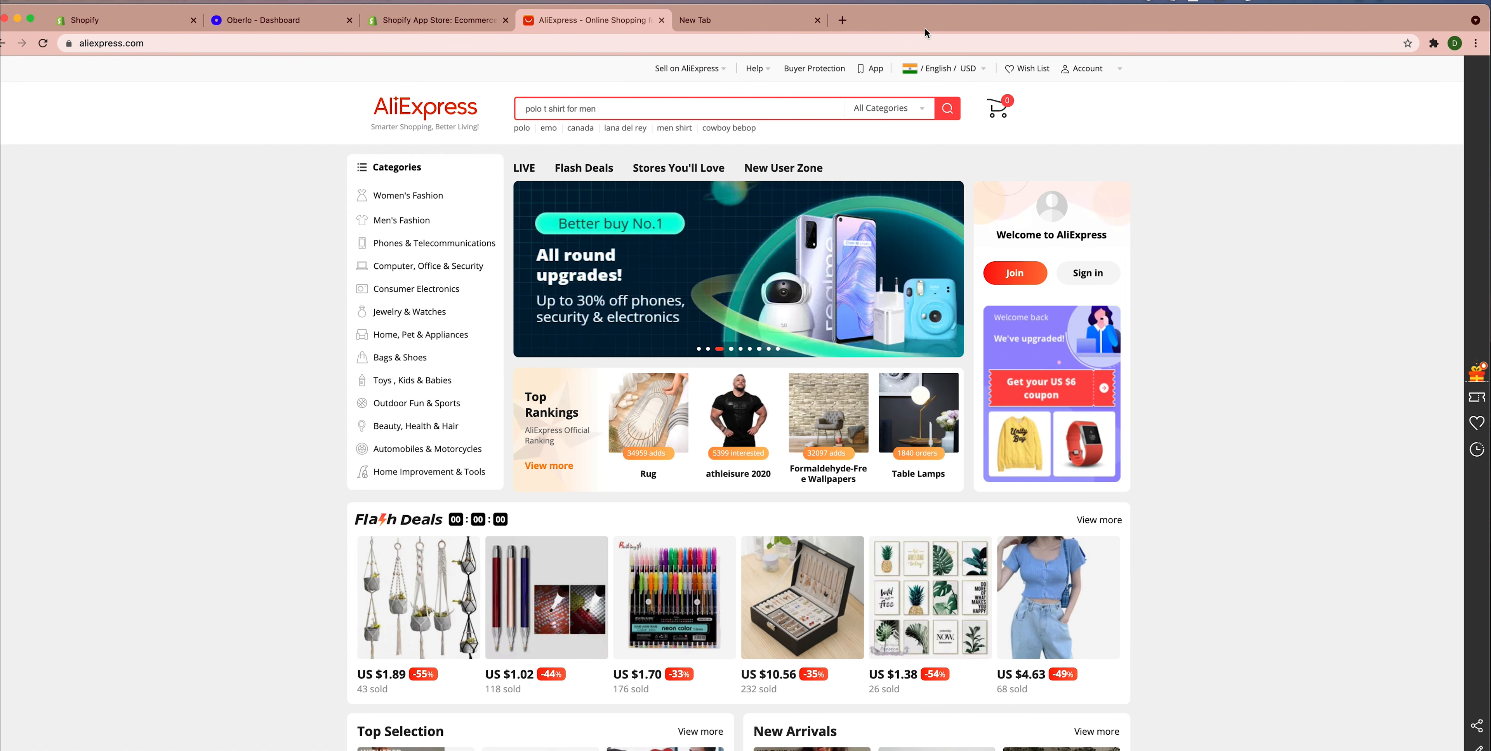
{"action": "scroll", "coordinate": [778, 321], "scroll_direction": "down", "scroll_amount": 3}
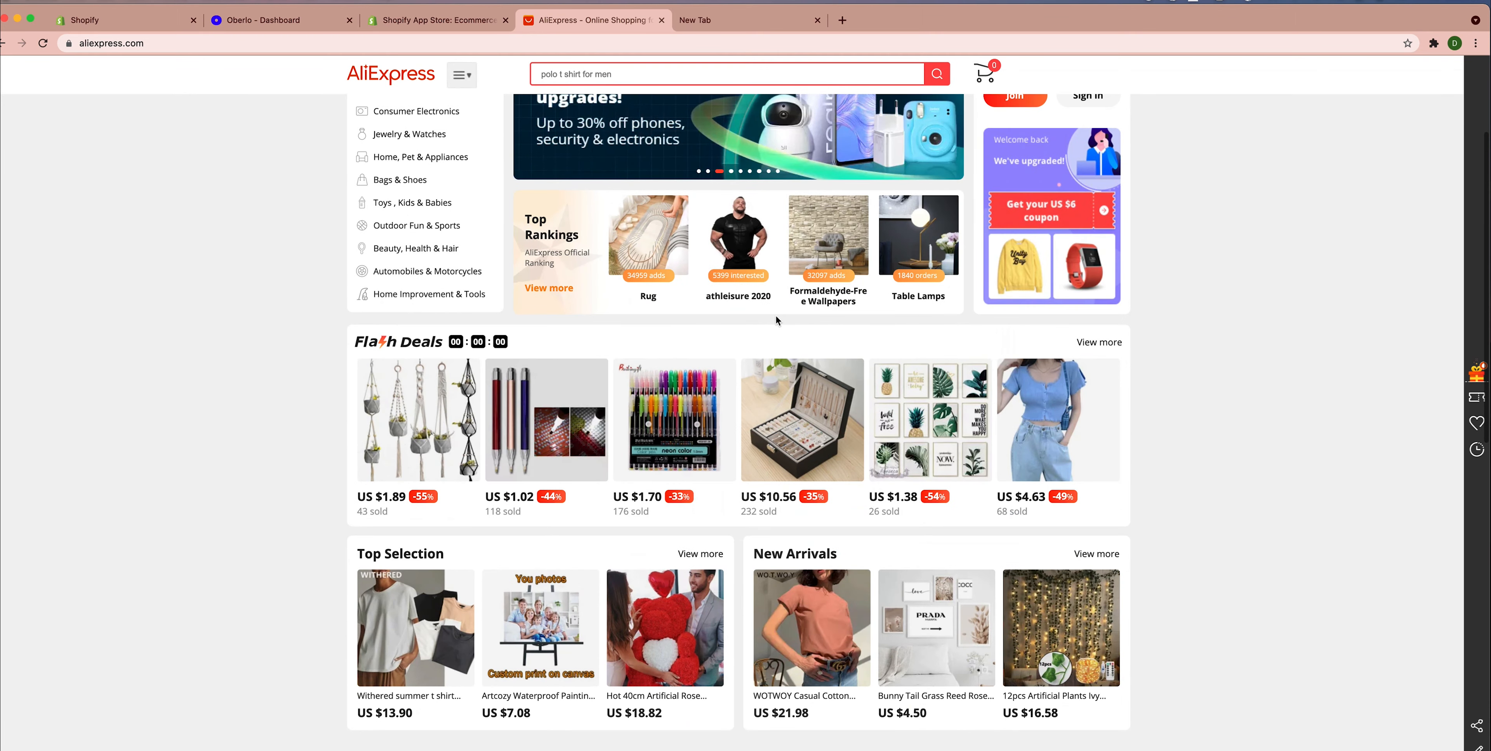
{"action": "scroll", "coordinate": [777, 321], "scroll_direction": "down", "scroll_amount": 2}
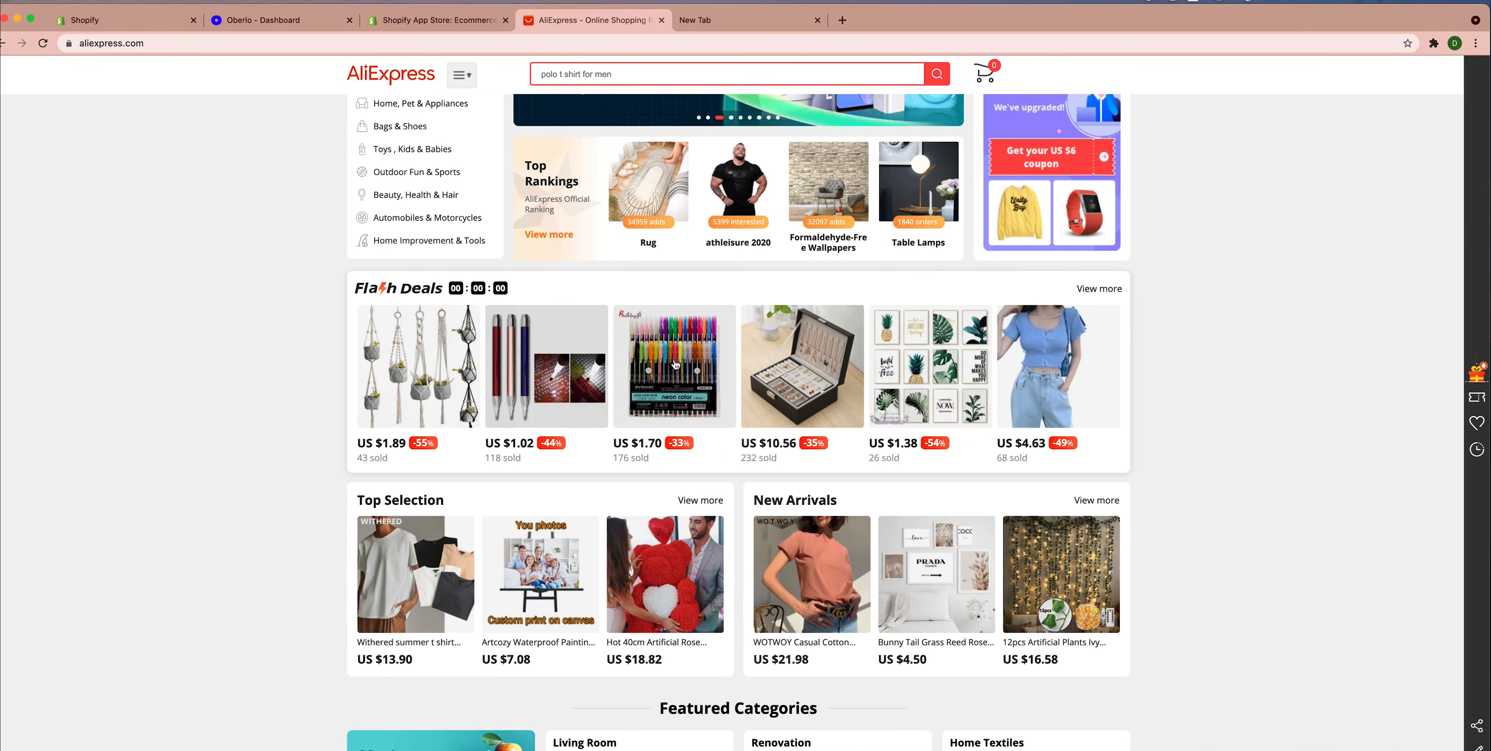
{"action": "left_click", "coordinate": [673, 399]}
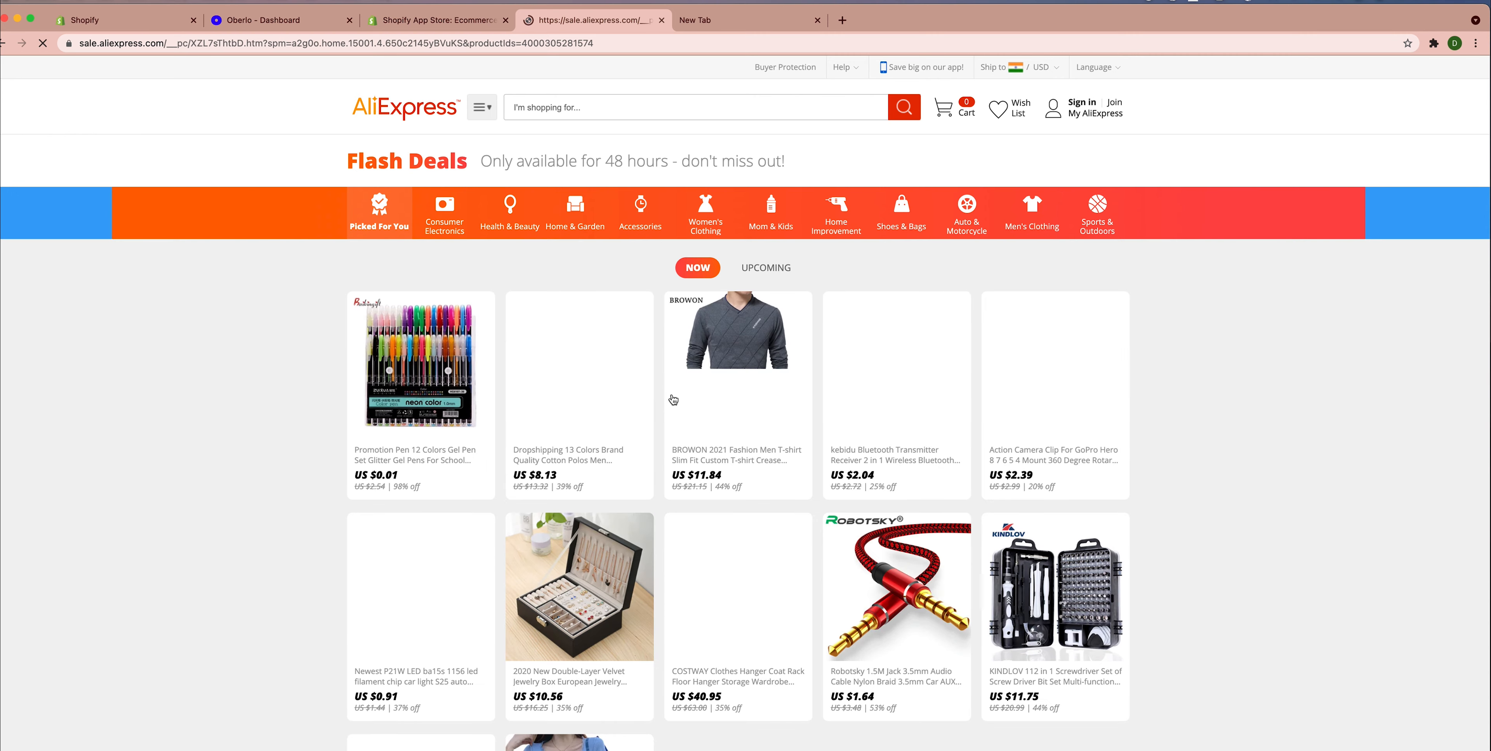
{"action": "left_click", "coordinate": [578, 457]}
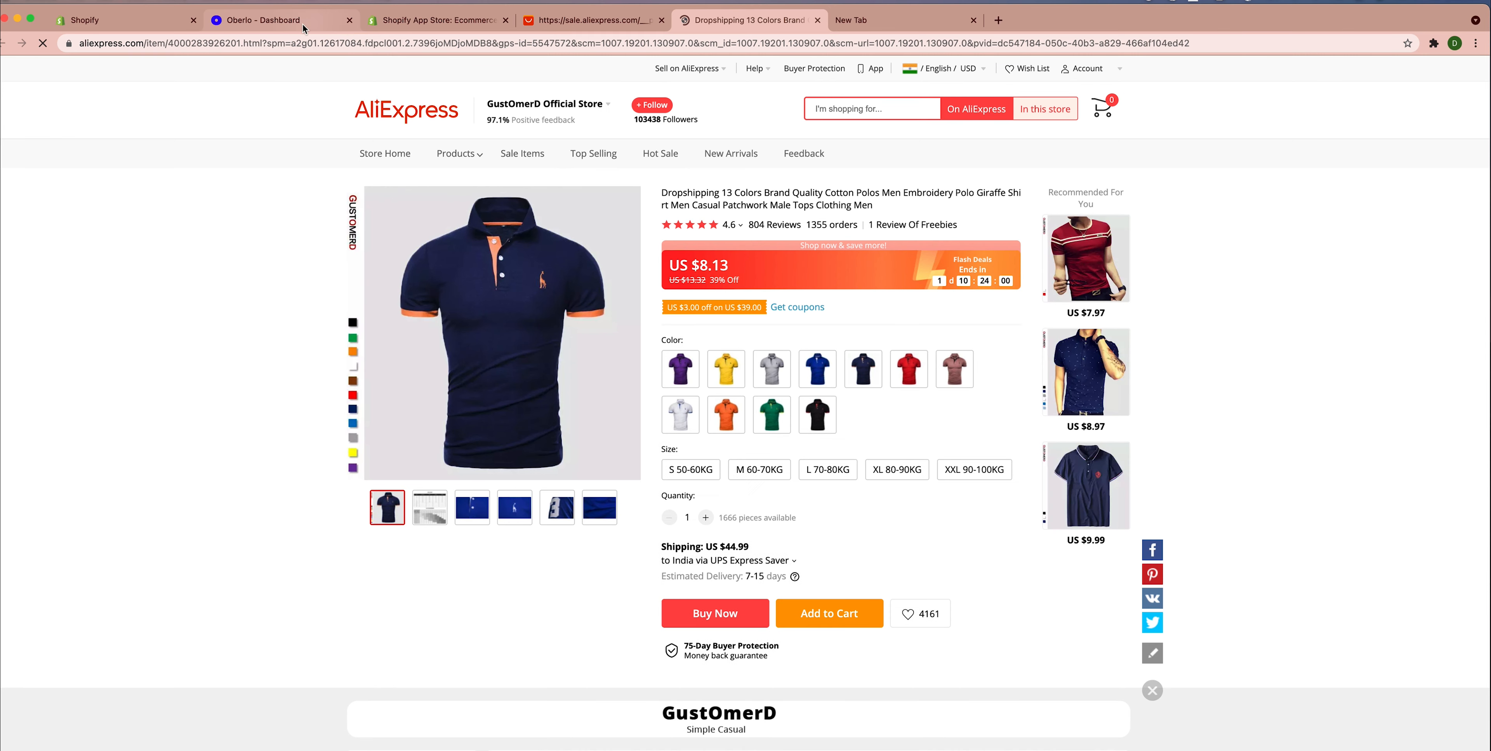
Switch to Oberlo and open the form for adding a product by URL or ID in the Import List
{"action": "left_click", "coordinate": [272, 24]}
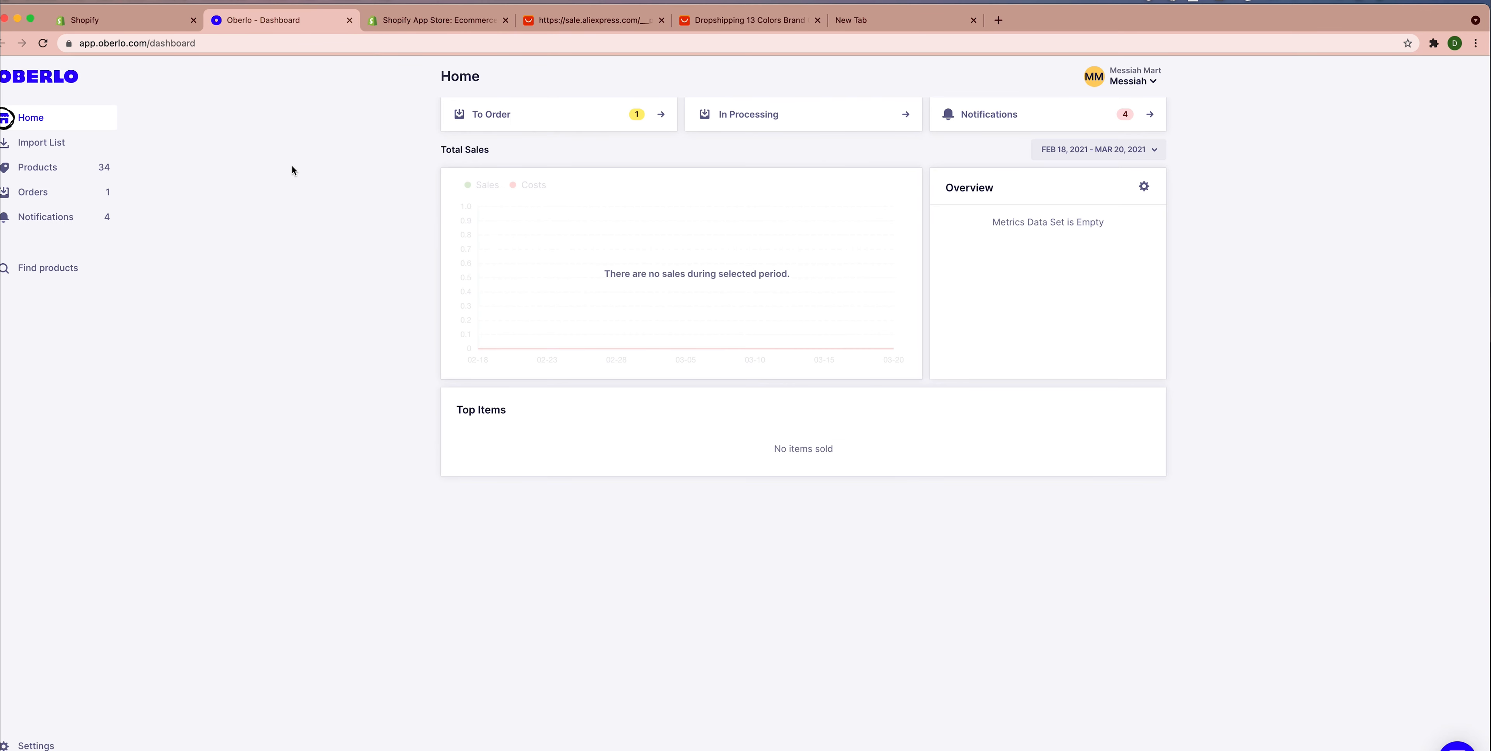
{"action": "left_click", "coordinate": [44, 146]}
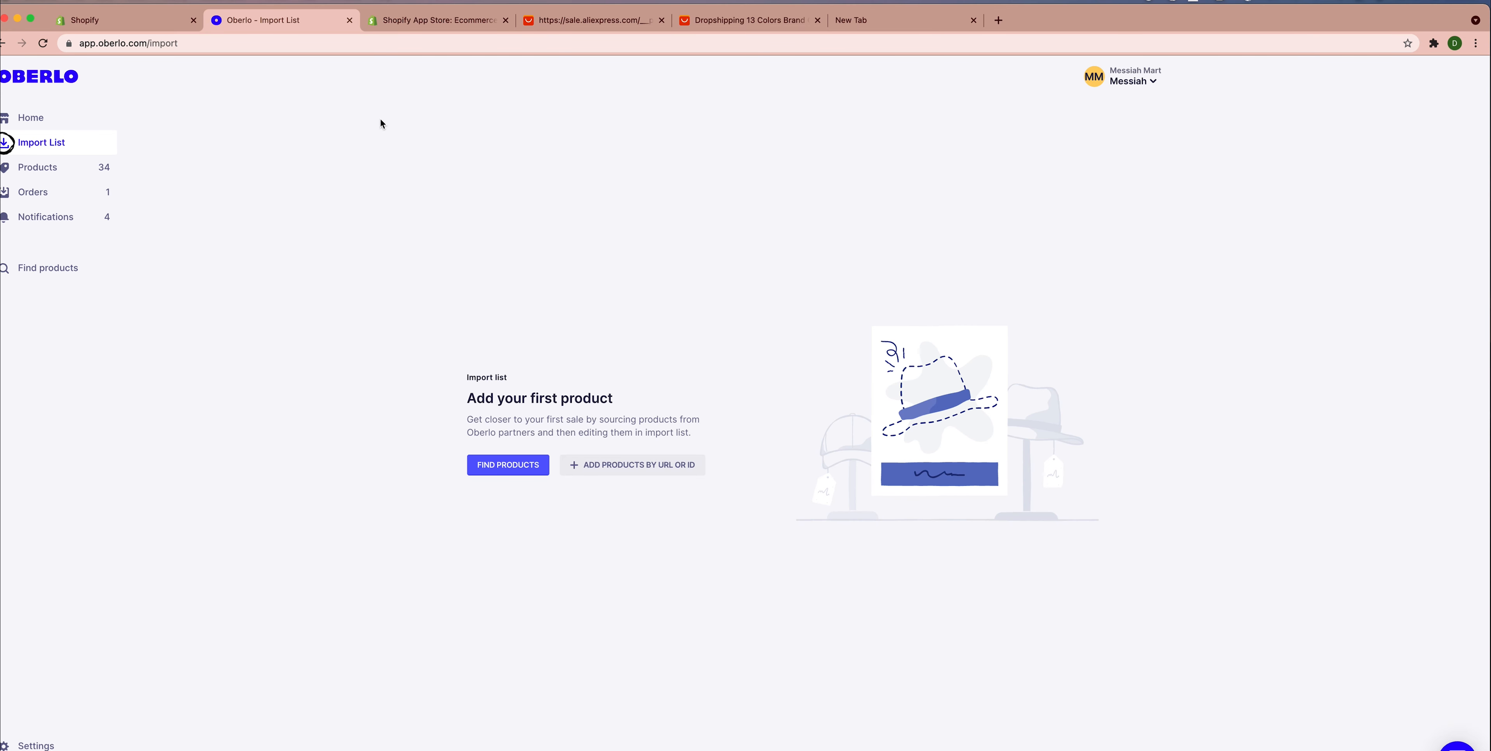
{"action": "left_click", "coordinate": [597, 470]}
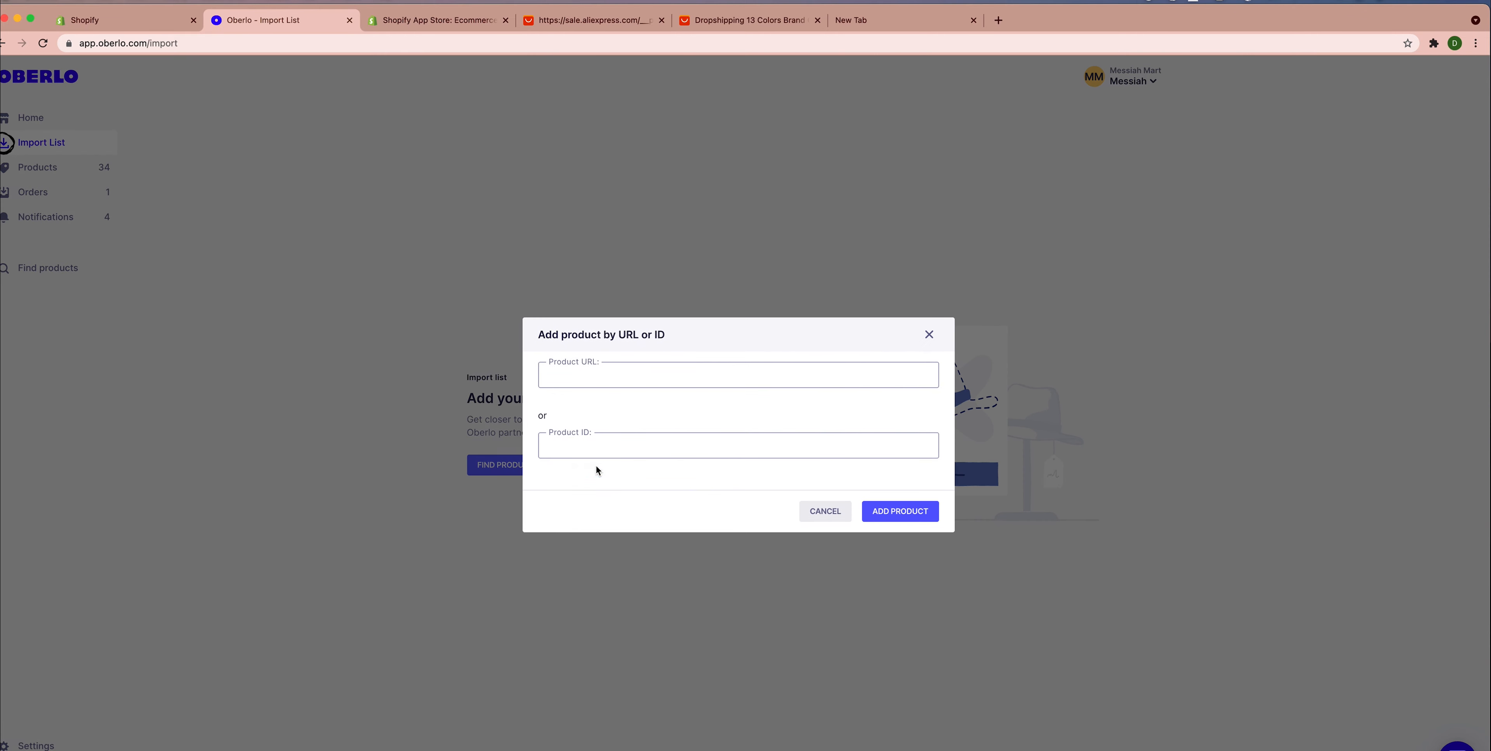
Copy the polo shirt's AliExpress page address and use it as the Product URL to add the shirt to the Oberlo import list
{"action": "left_click", "coordinate": [797, 31]}
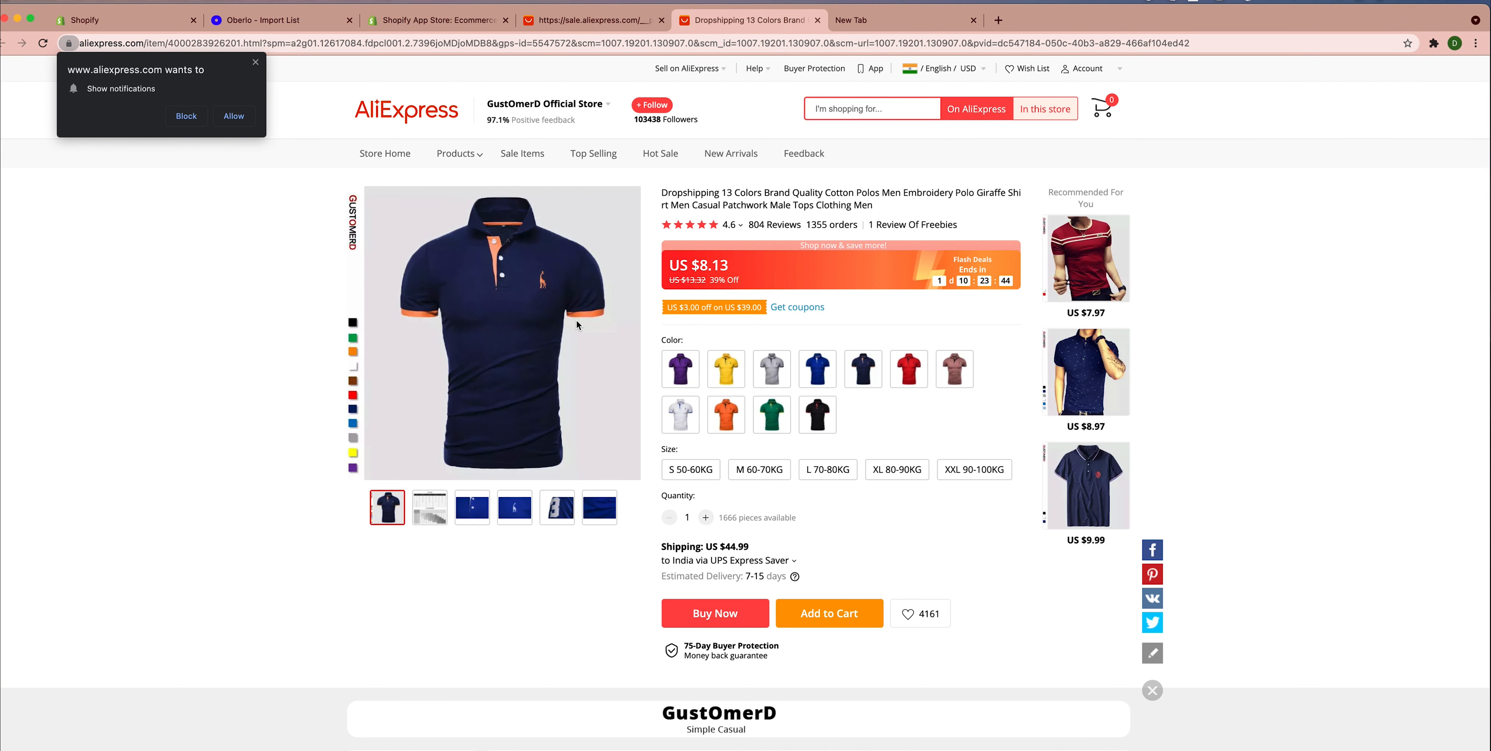
{"action": "left_click", "coordinate": [595, 44]}
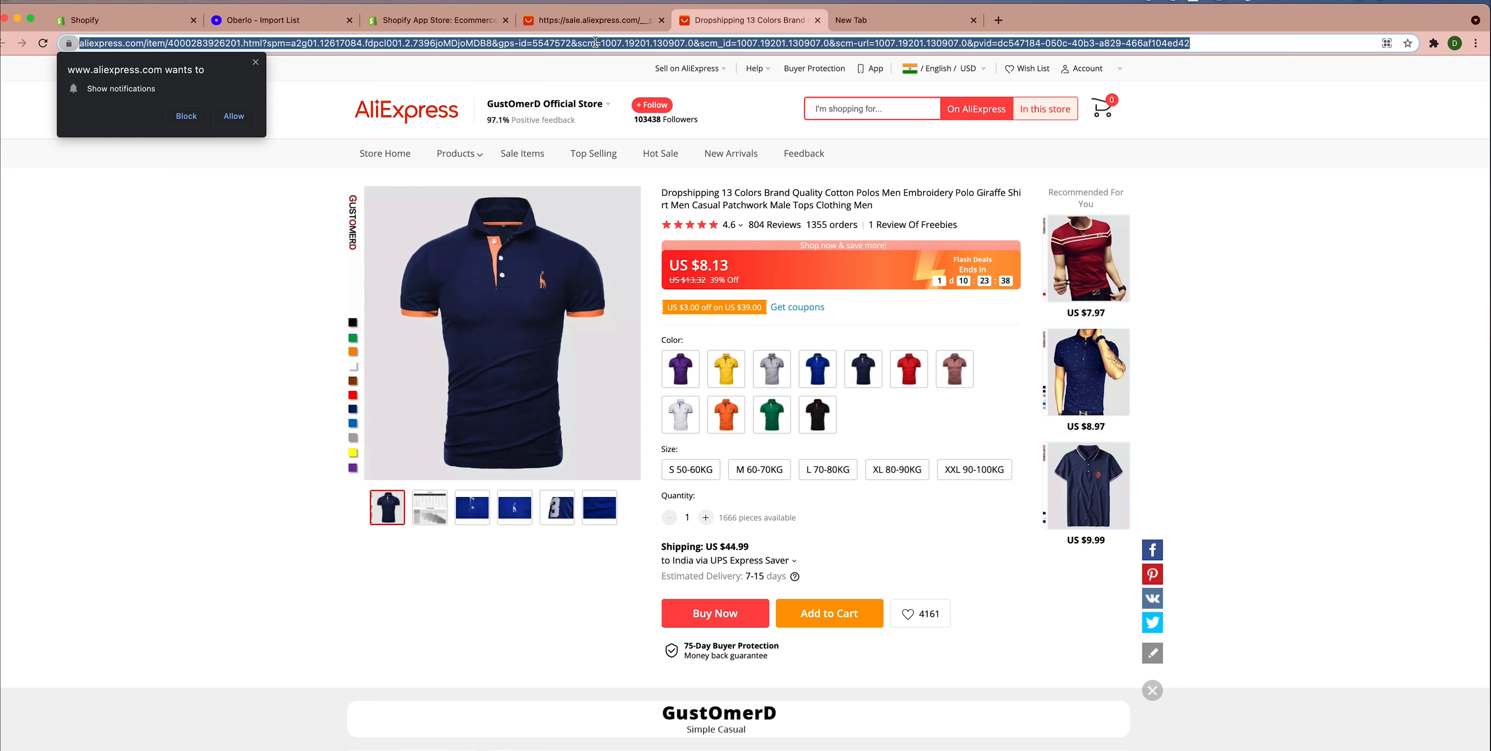
{"action": "left_click", "coordinate": [300, 17]}
{"action": "left_click", "coordinate": [649, 374]}
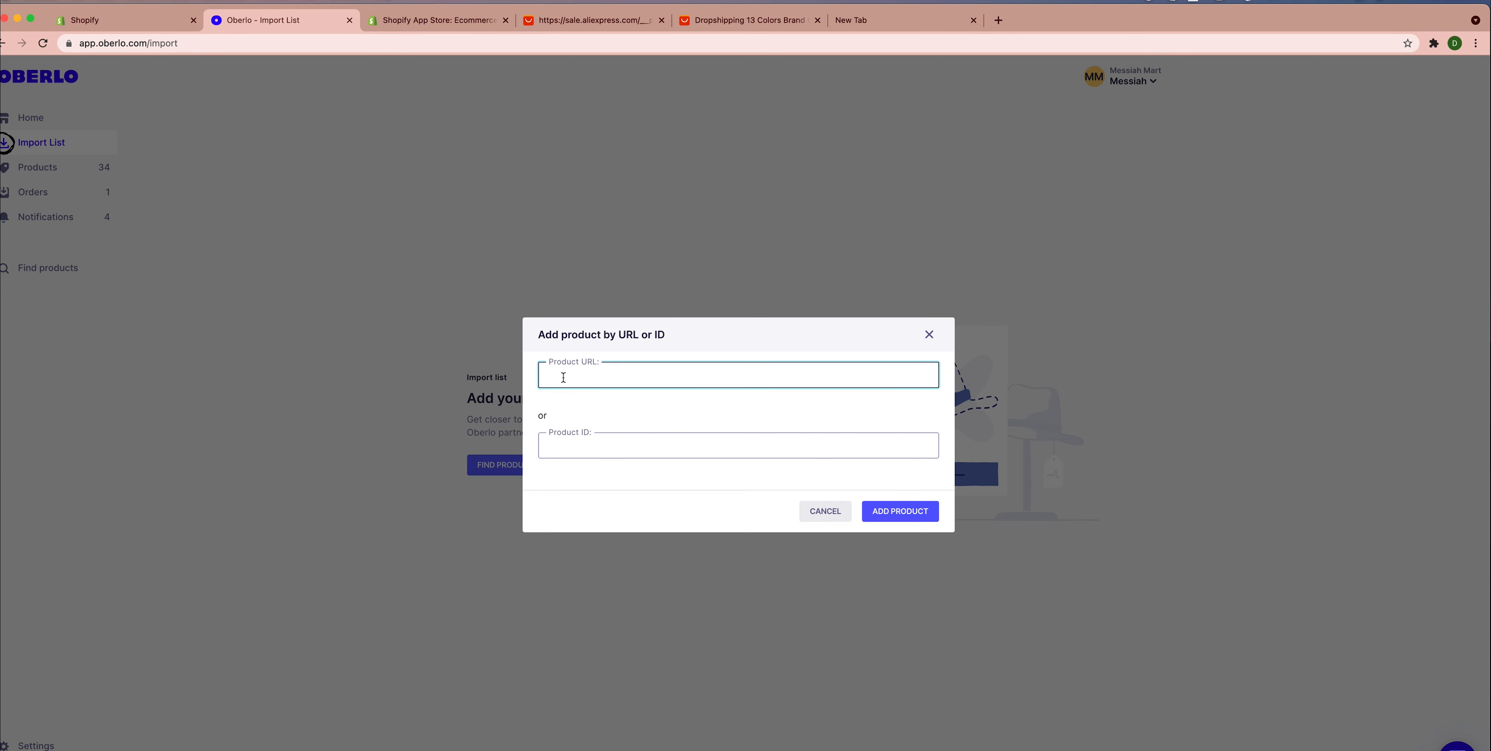
{"action": "key", "text": "super+v"}
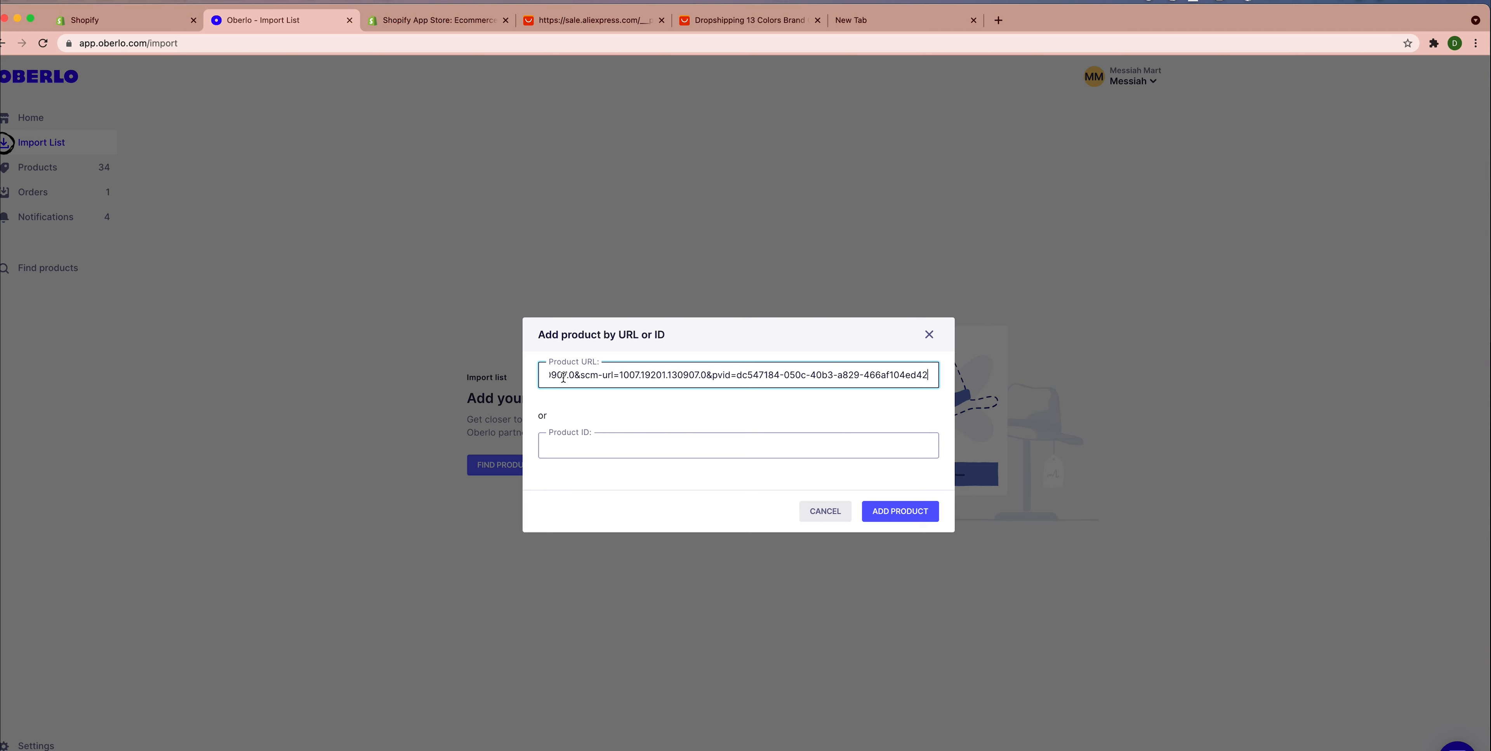
{"action": "left_click", "coordinate": [901, 509]}
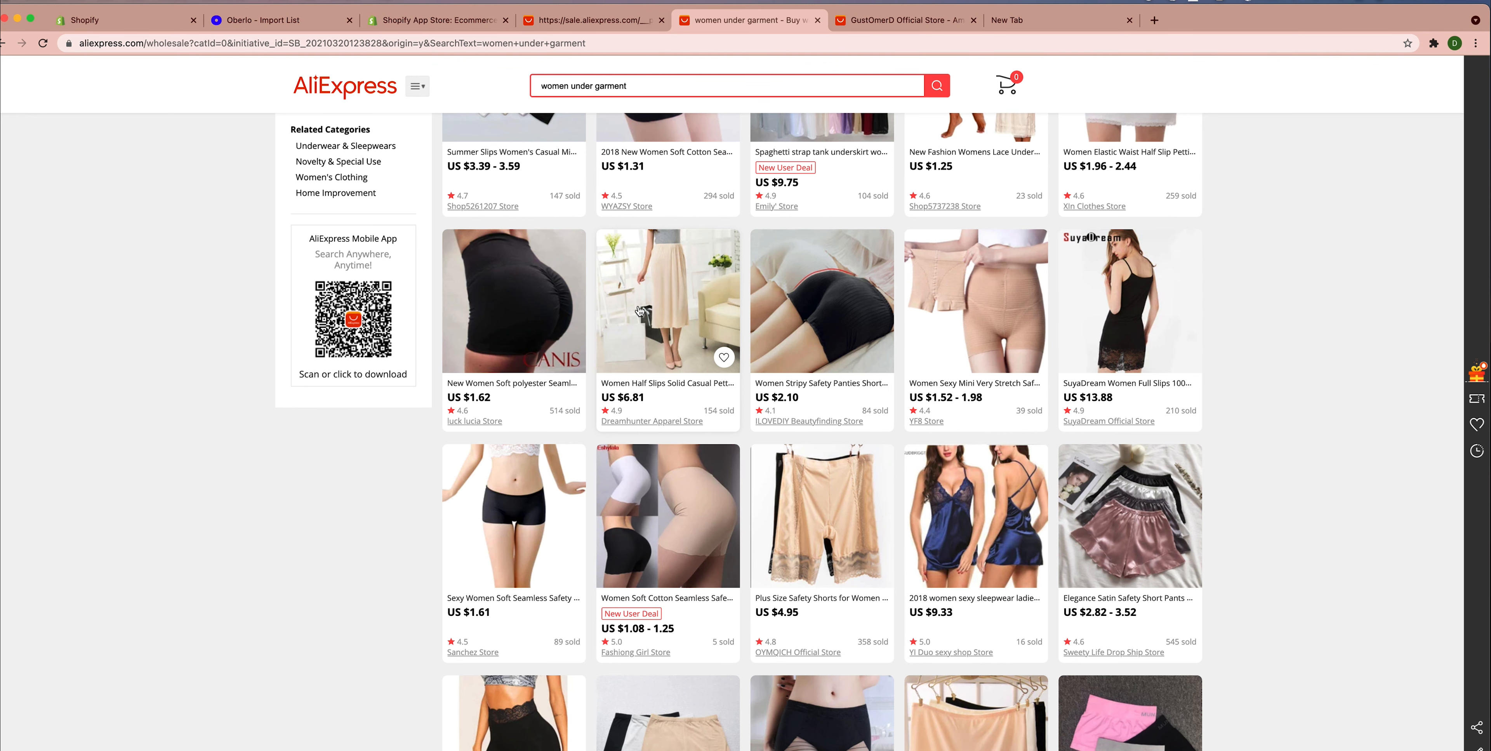
Browse the AliExpress "women under garment" results and open the 2018 women sexy sleepwear product priced US $9.33
{"action": "scroll", "coordinate": [639, 311], "scroll_direction": "up", "scroll_amount": 4}
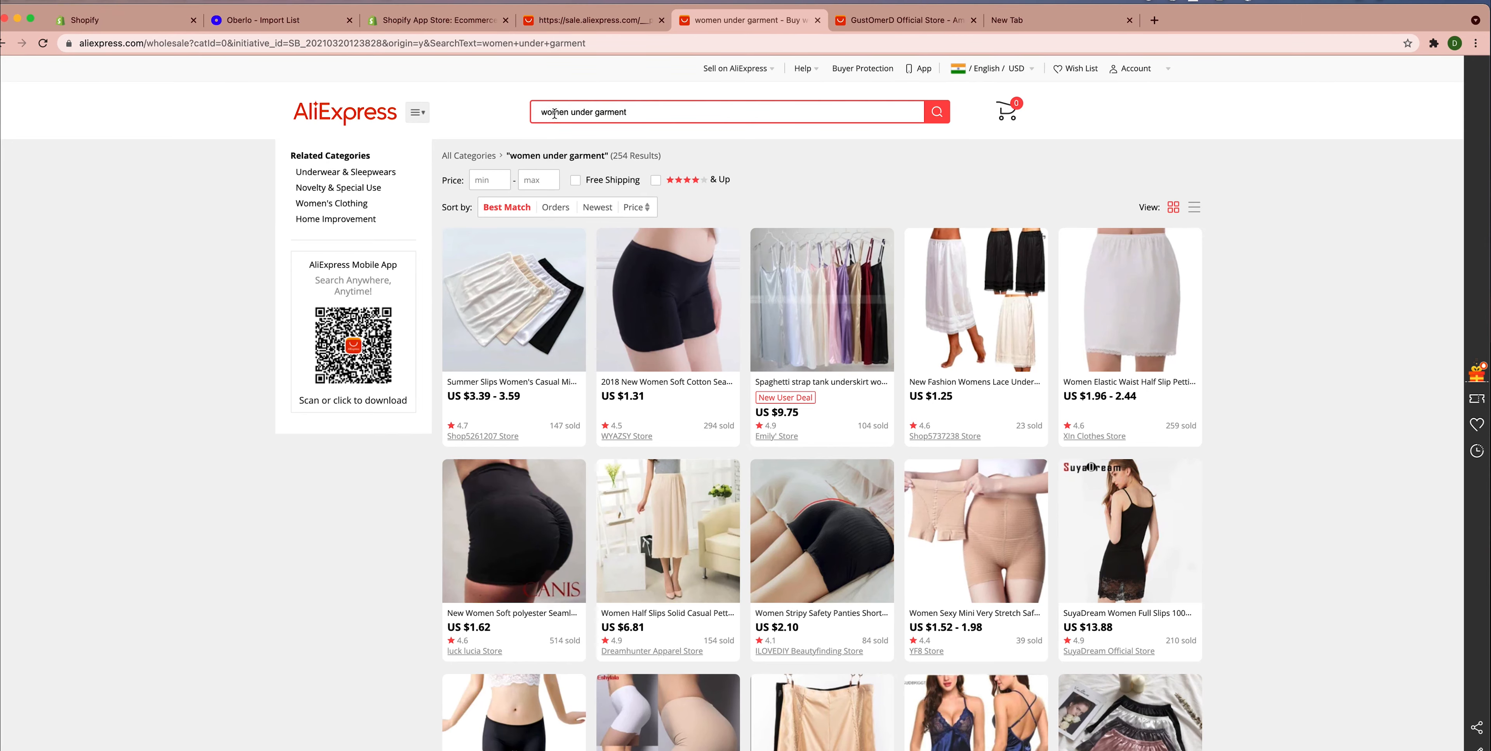
{"action": "scroll", "coordinate": [878, 355], "scroll_direction": "down", "scroll_amount": 3}
{"action": "scroll", "coordinate": [896, 340], "scroll_direction": "down", "scroll_amount": 3}
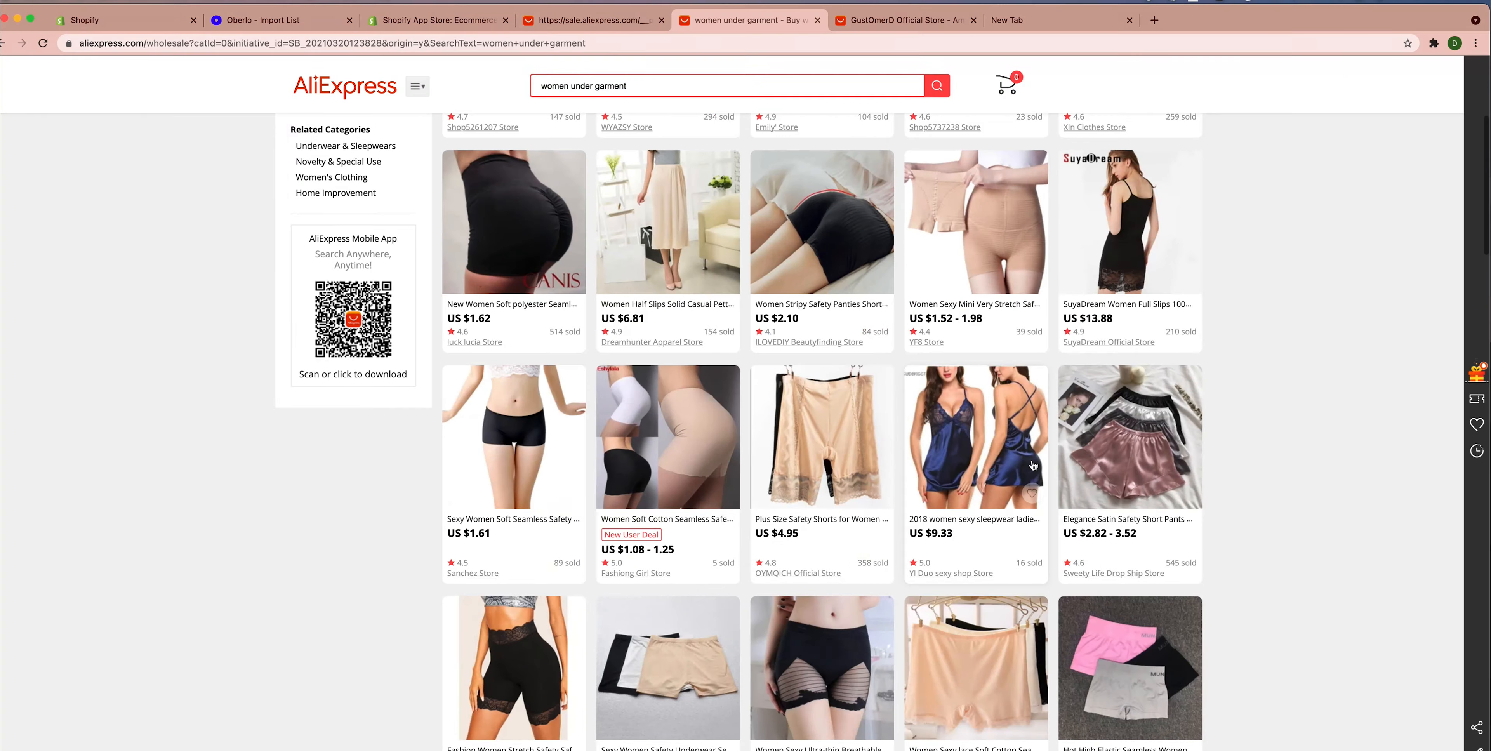
{"action": "left_click", "coordinate": [995, 439]}
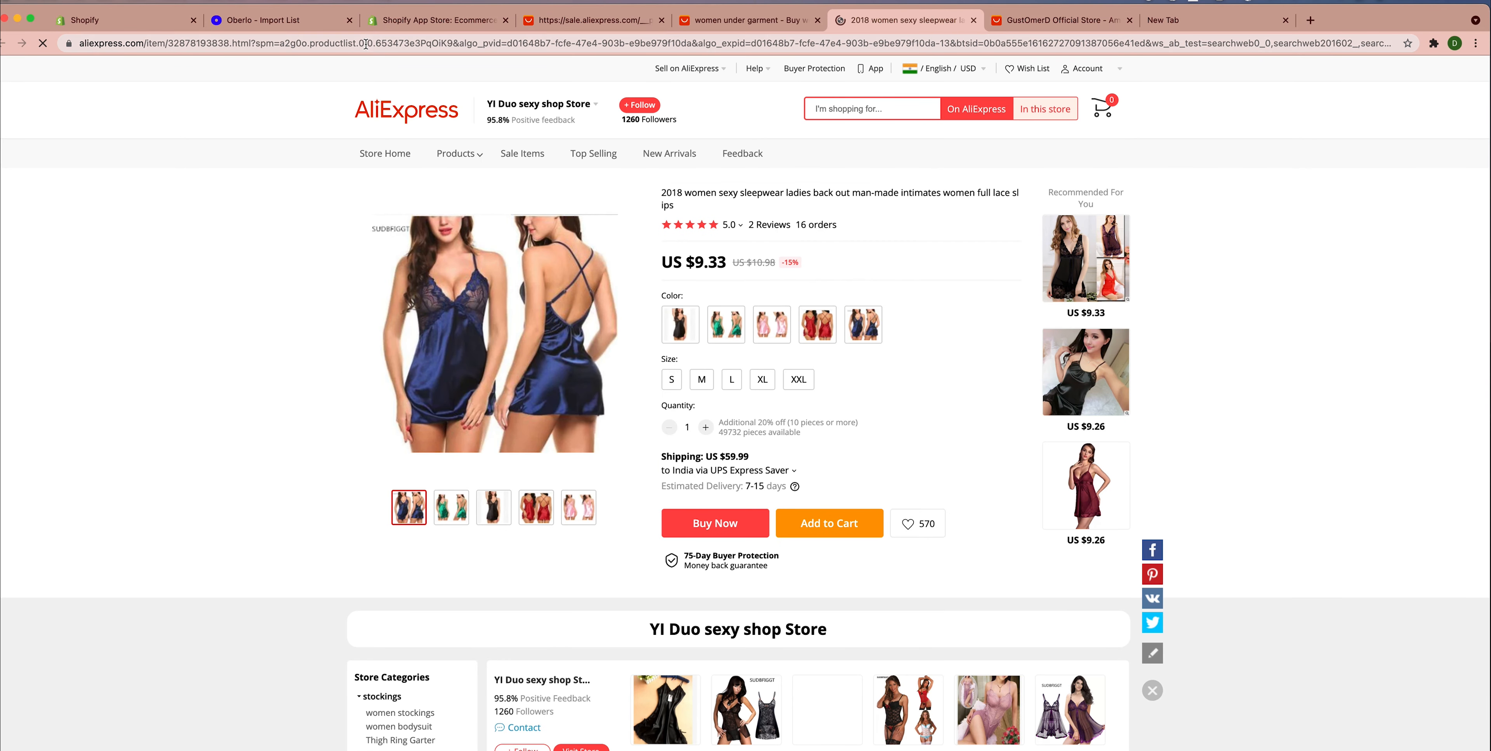
Copy the sleepwear's AliExpress page address and add the product by URL to the Oberlo import list
{"action": "left_click", "coordinate": [365, 44]}
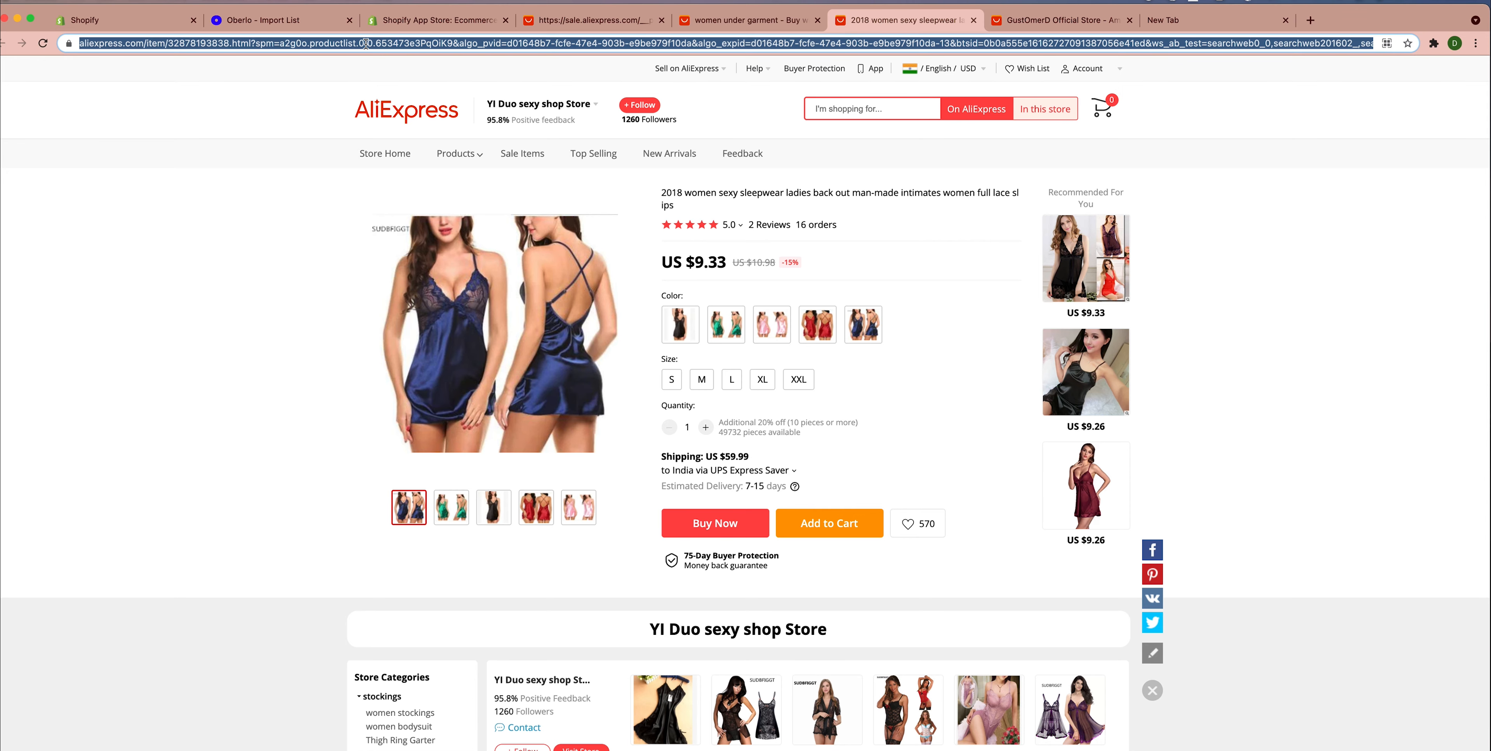
{"action": "left_click", "coordinate": [263, 20]}
{"action": "left_click", "coordinate": [214, 109]}
{"action": "left_click", "coordinate": [697, 381]}
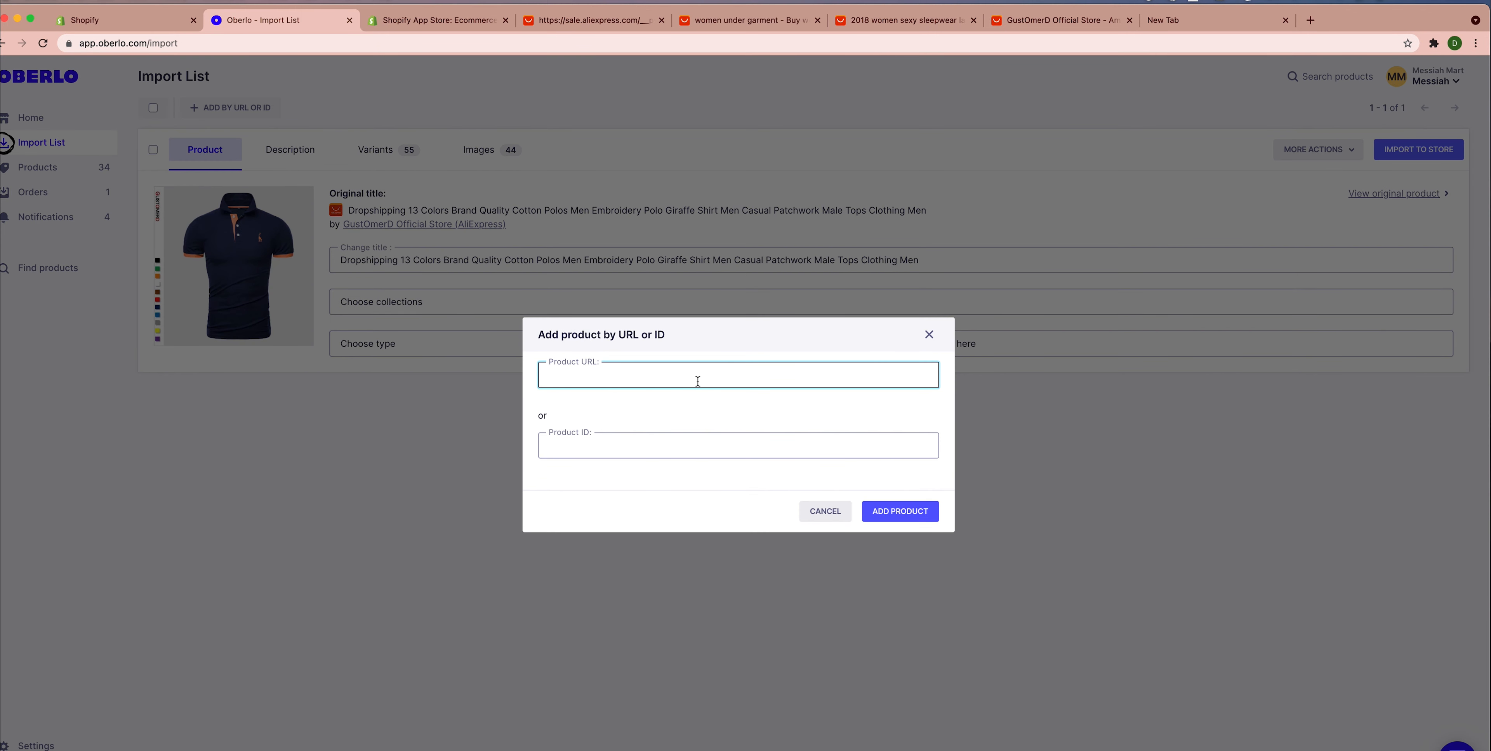
{"action": "key", "text": "super+v"}
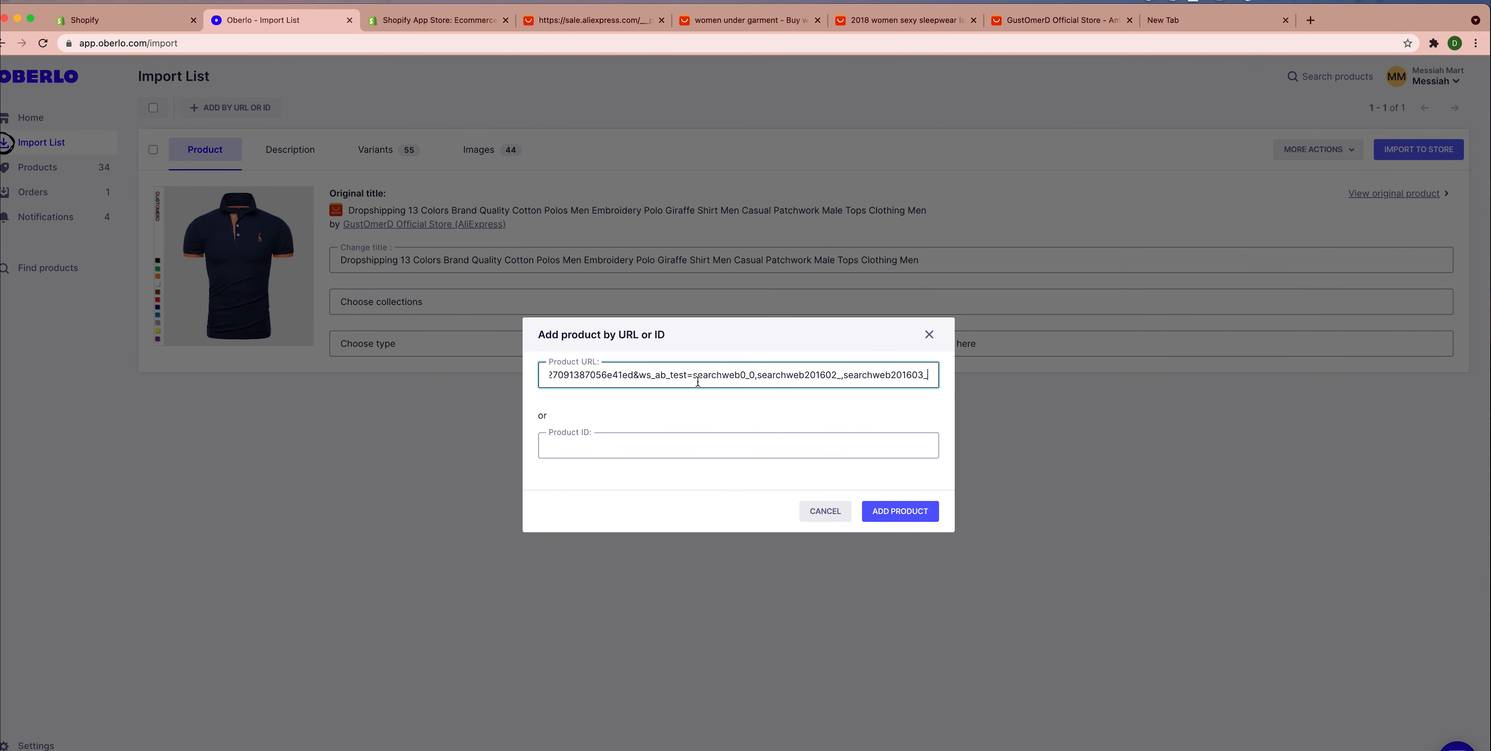
{"action": "left_click", "coordinate": [904, 514]}
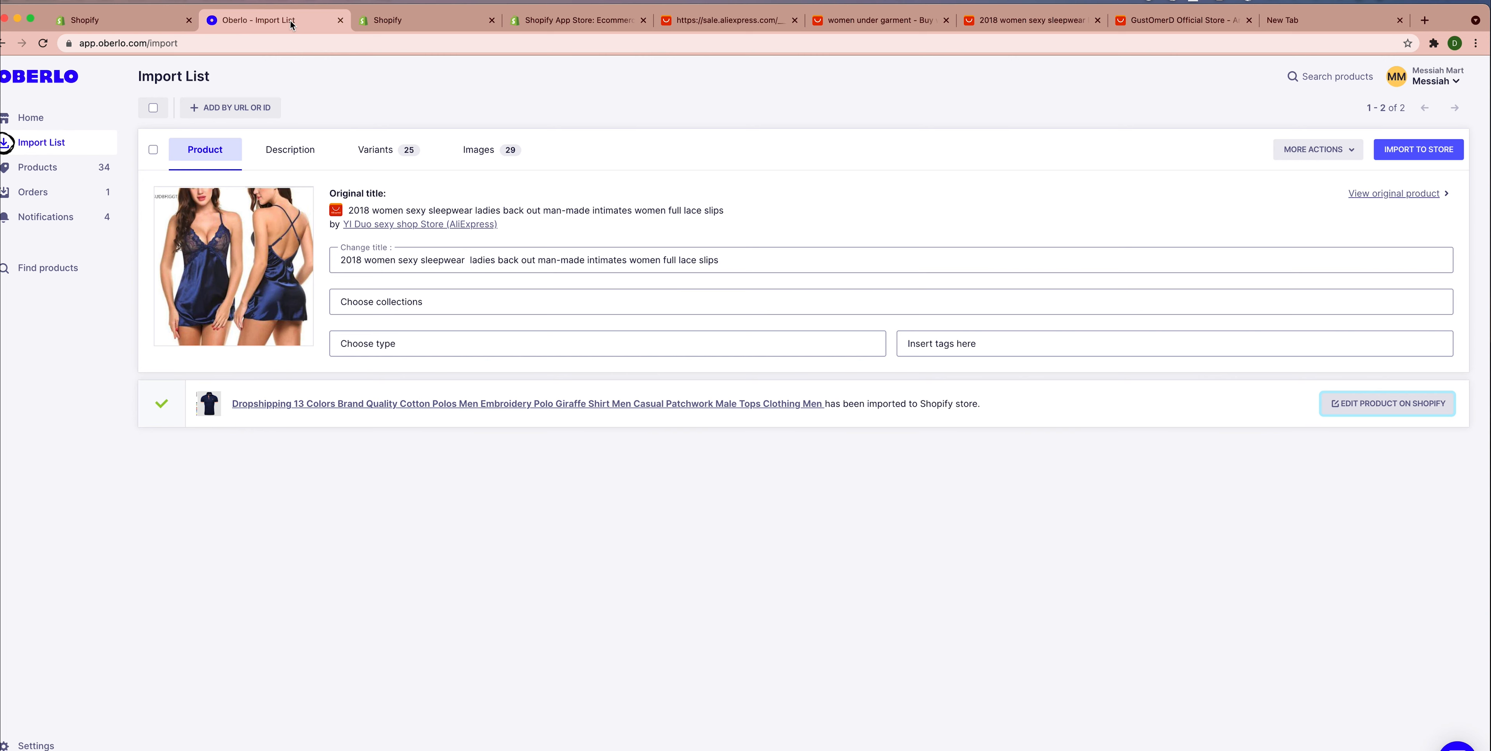
Change the year in the sleepwear product's import title to 2021
{"action": "left_click", "coordinate": [415, 261]}
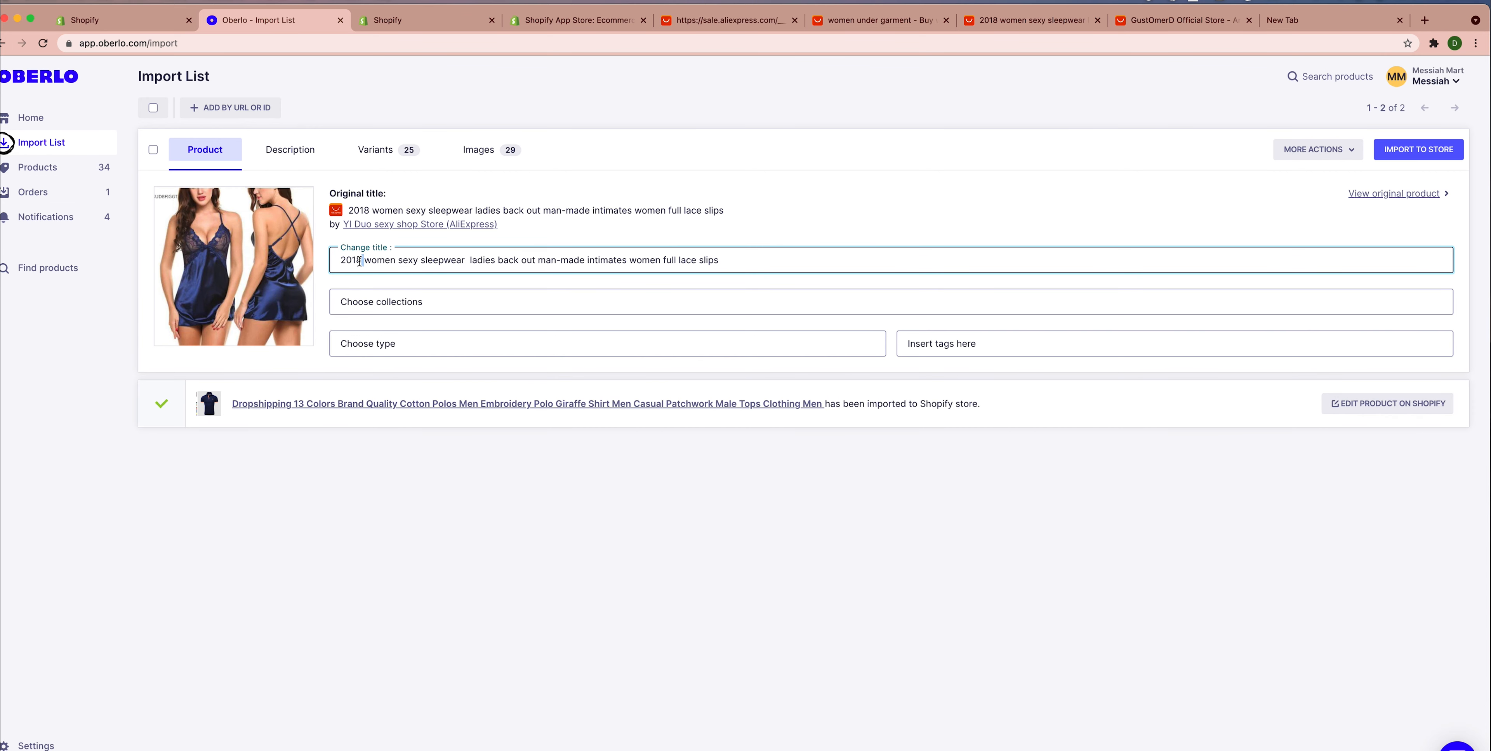
{"action": "left_click", "coordinate": [361, 260]}
{"action": "key", "text": "BackSpace"}
{"action": "key", "text": "BackSpace"}
{"action": "key", "text": "BackSpace"}
{"action": "key", "text": "BackSpace"}
{"action": "type", "text": "021"}
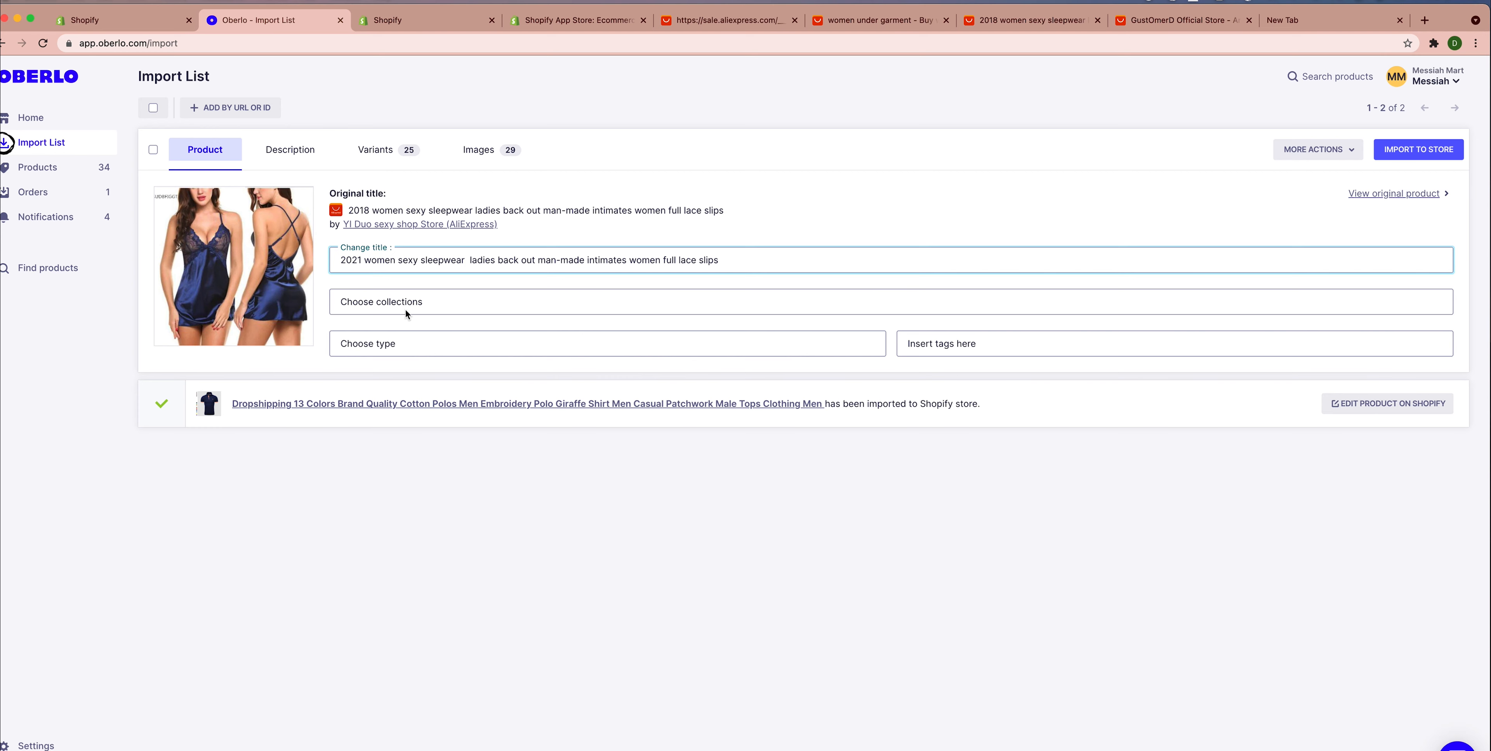
Try assigning the sleepwear product to the Women's T-shirt collection, and clear that selection
{"action": "left_click", "coordinate": [418, 298]}
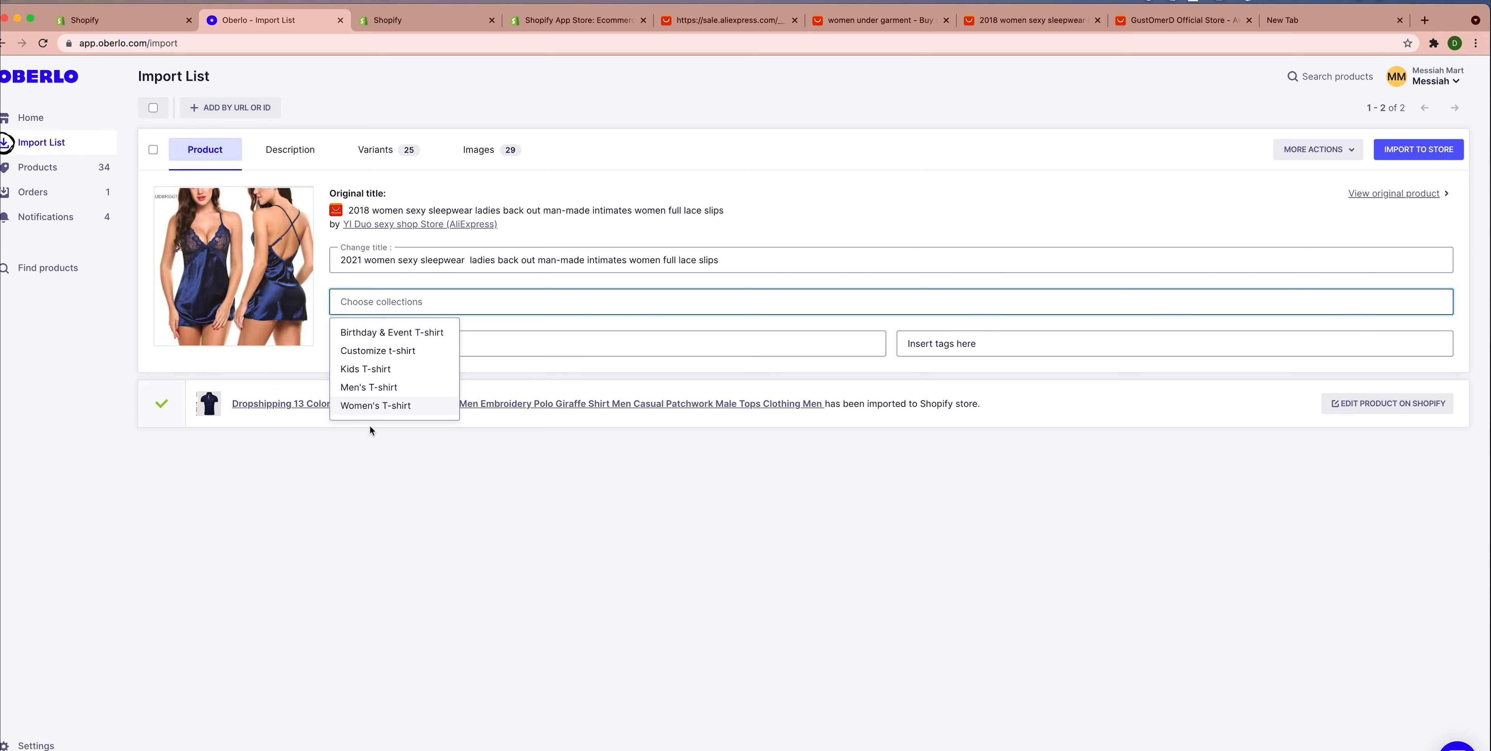
{"action": "left_click", "coordinate": [370, 407]}
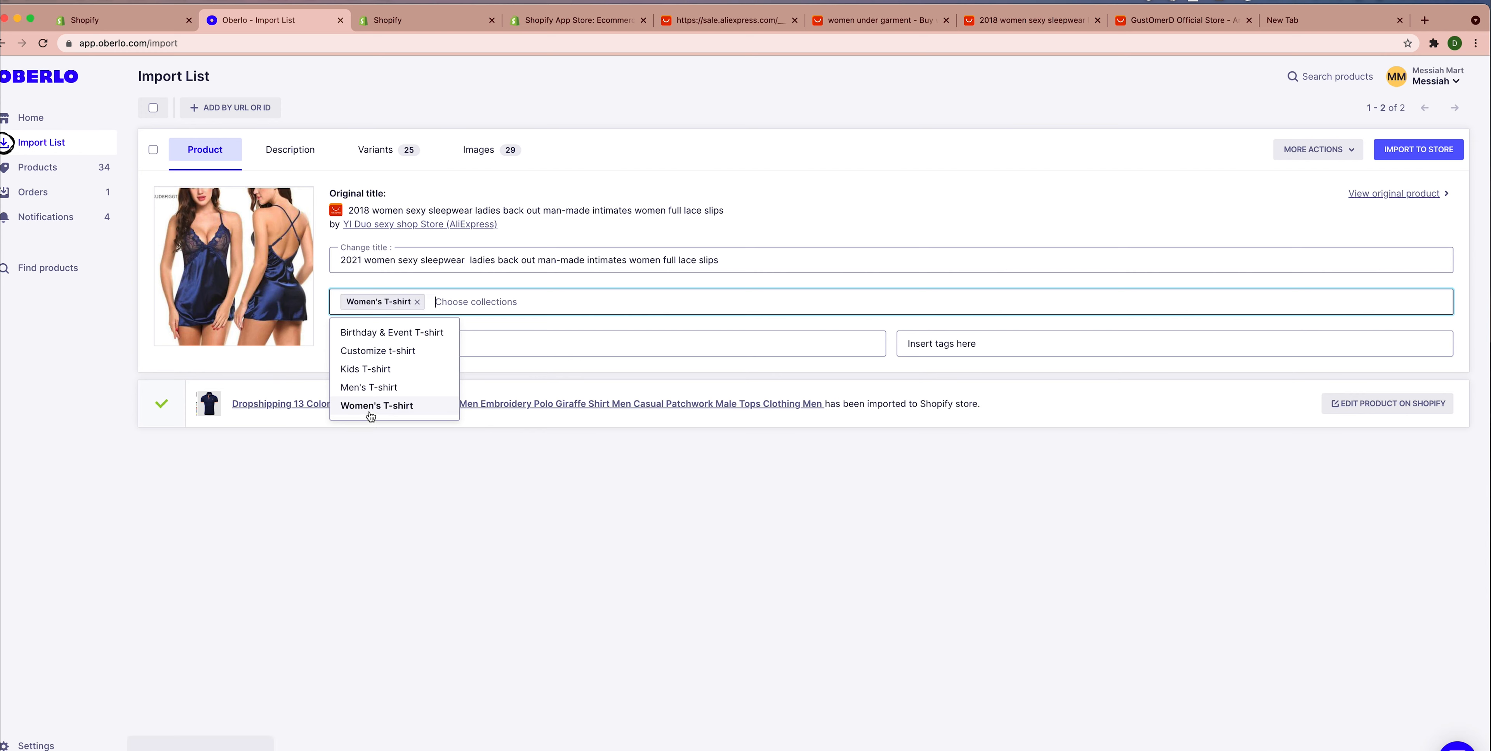
{"action": "left_click", "coordinate": [373, 413]}
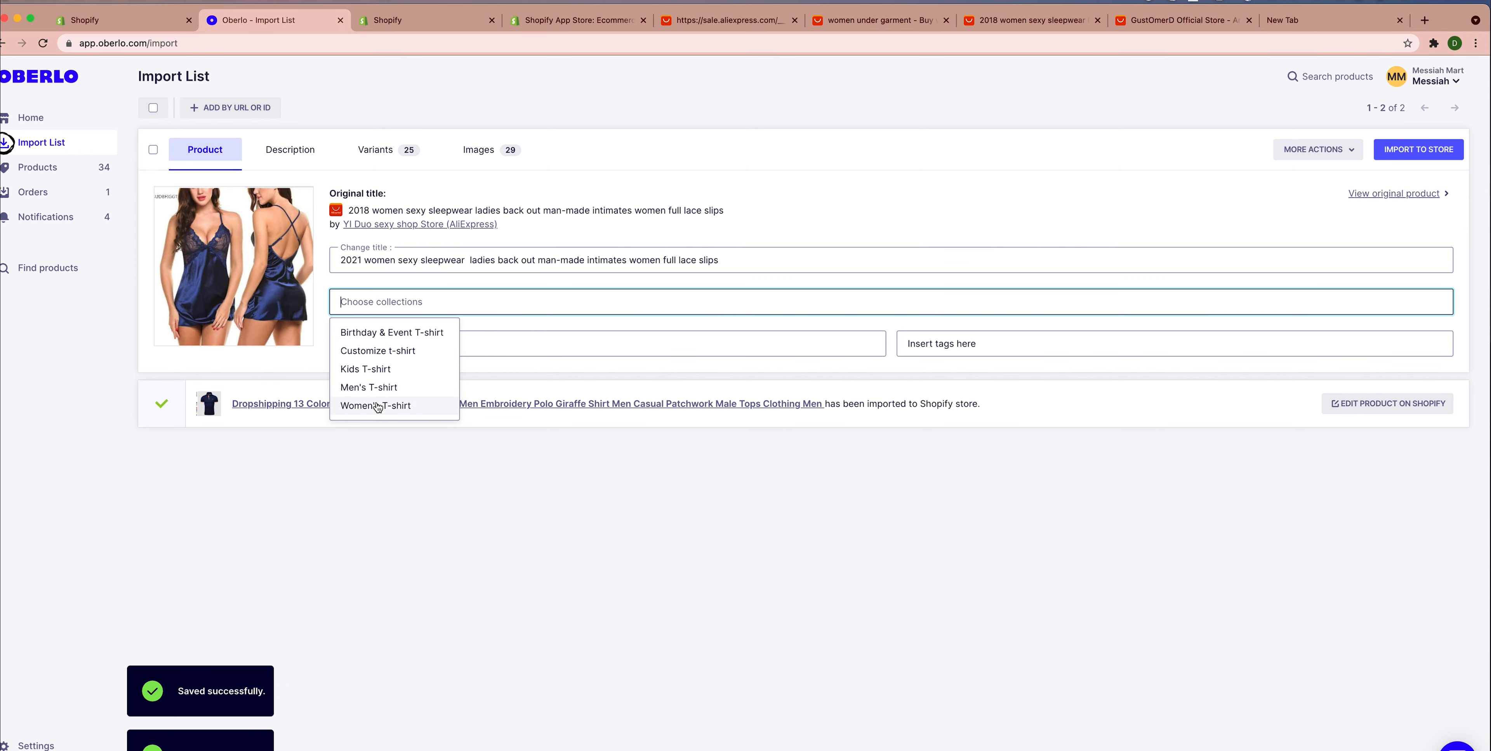
Assign the sleepwear product to the Women's T-shirt collection and open its description
{"action": "left_click", "coordinate": [376, 408]}
{"action": "left_click", "coordinate": [425, 464]}
{"action": "left_click", "coordinate": [468, 296]}
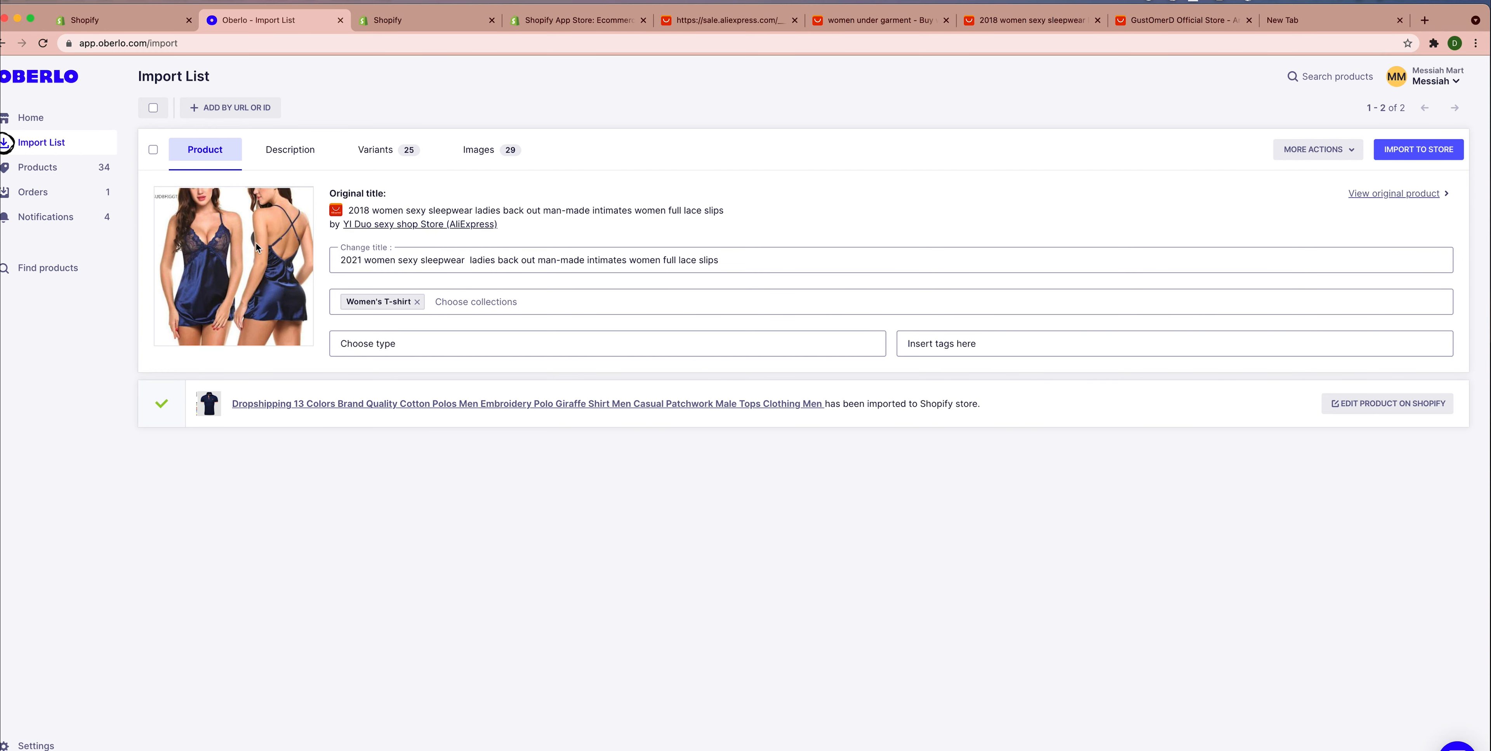
{"action": "left_click", "coordinate": [281, 155]}
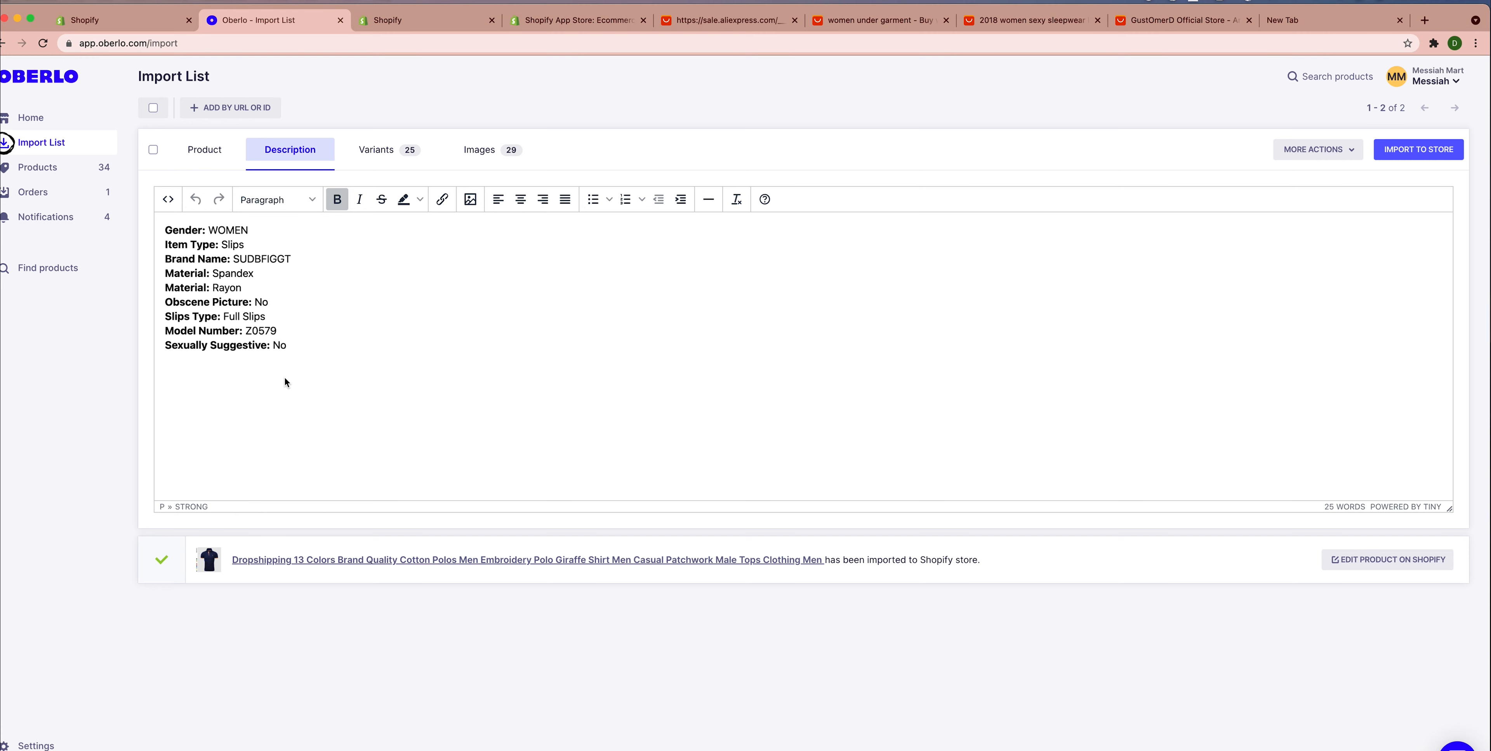
Review the sleepwear's variants and set the price of all of them to US$ 42.99
{"action": "left_click", "coordinate": [397, 154]}
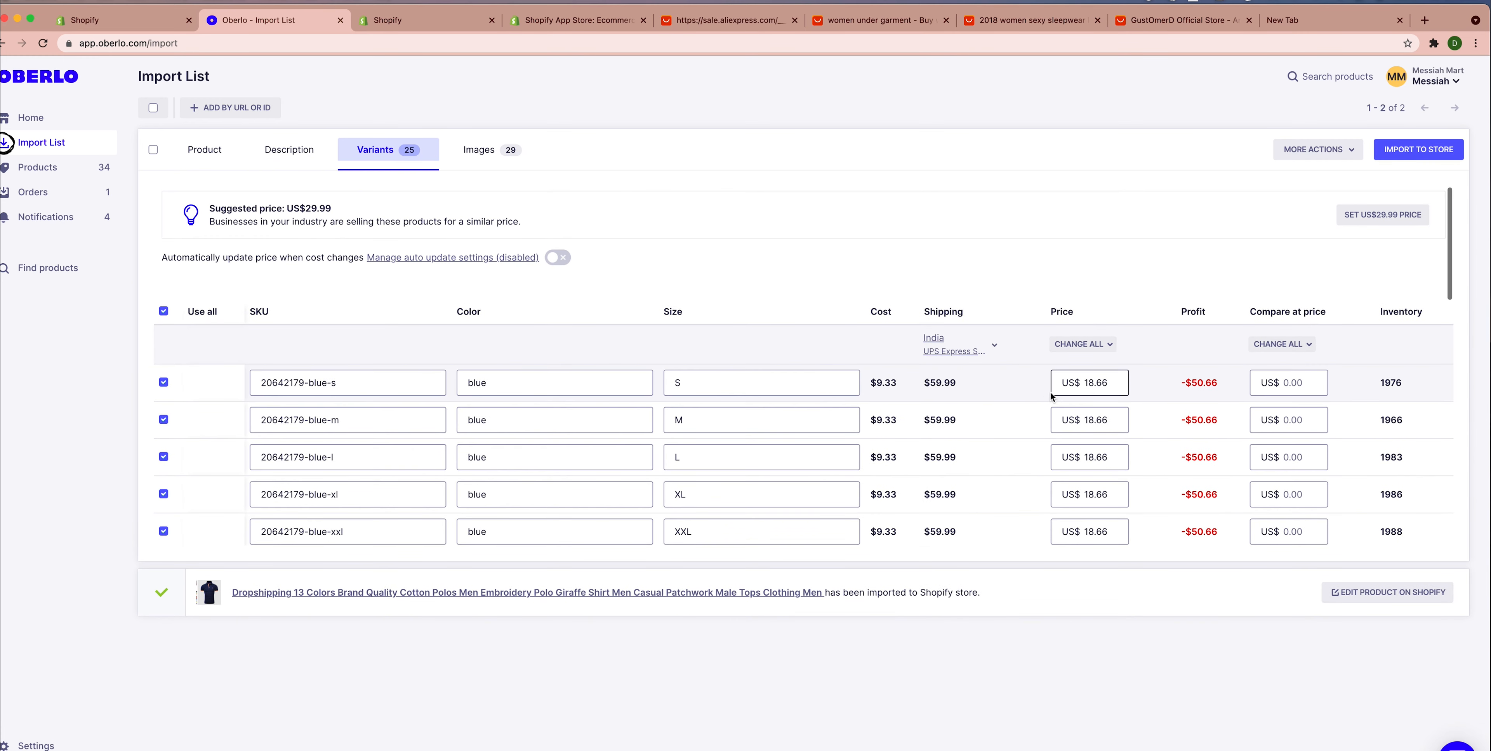
{"action": "scroll", "coordinate": [1021, 394], "scroll_direction": "down", "scroll_amount": 1}
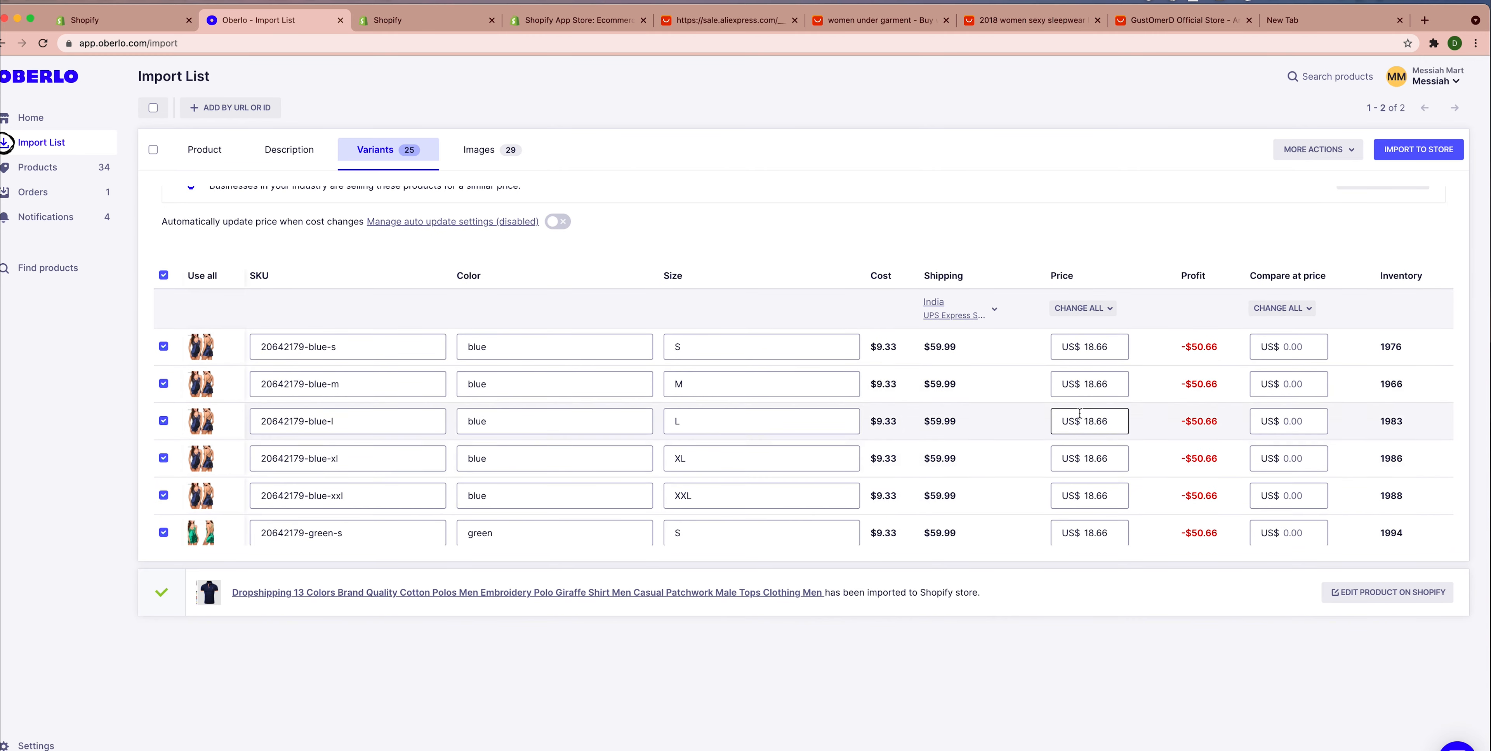
{"action": "scroll", "coordinate": [1080, 433], "scroll_direction": "down", "scroll_amount": 6}
{"action": "scroll", "coordinate": [1081, 433], "scroll_direction": "up", "scroll_amount": 8}
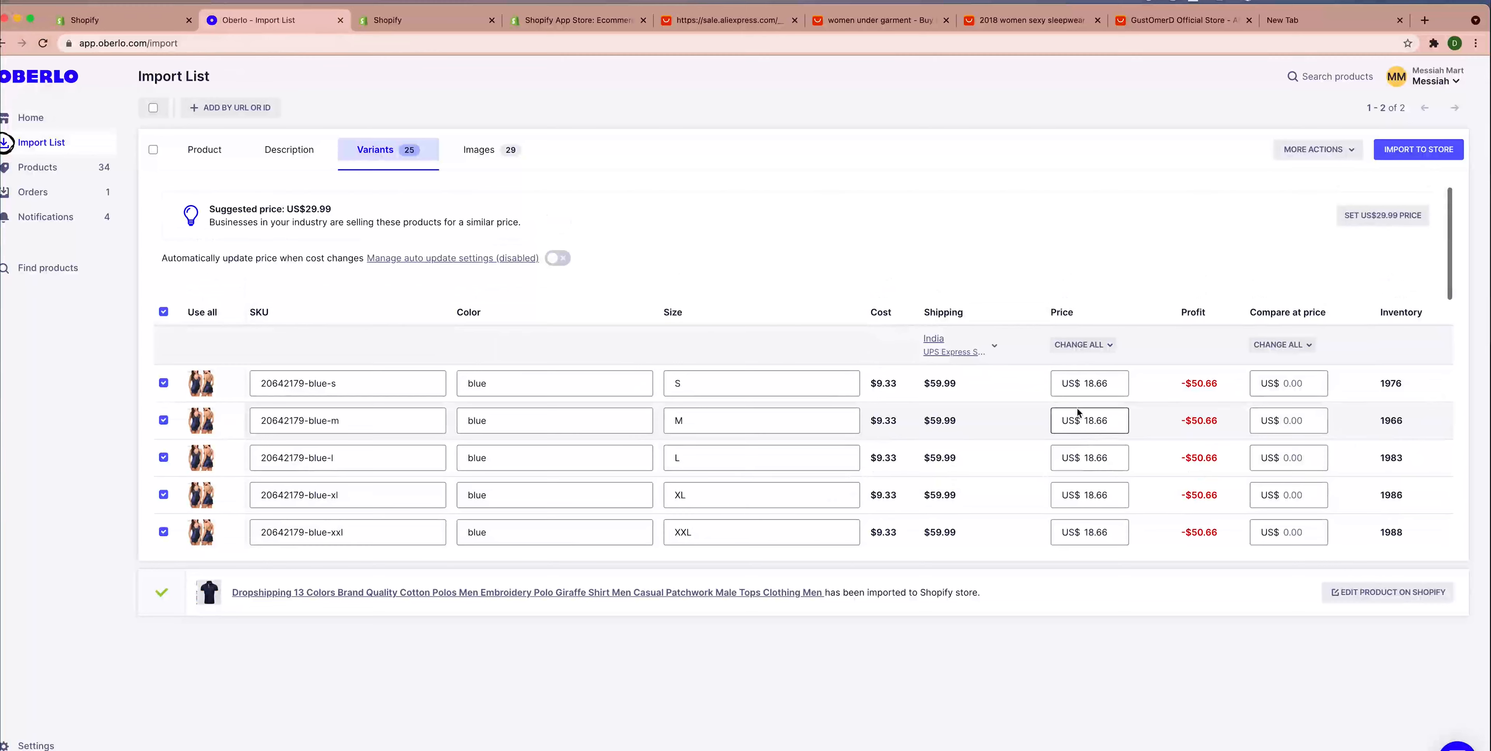
{"action": "left_click", "coordinate": [1078, 346]}
{"action": "left_click", "coordinate": [1057, 378]}
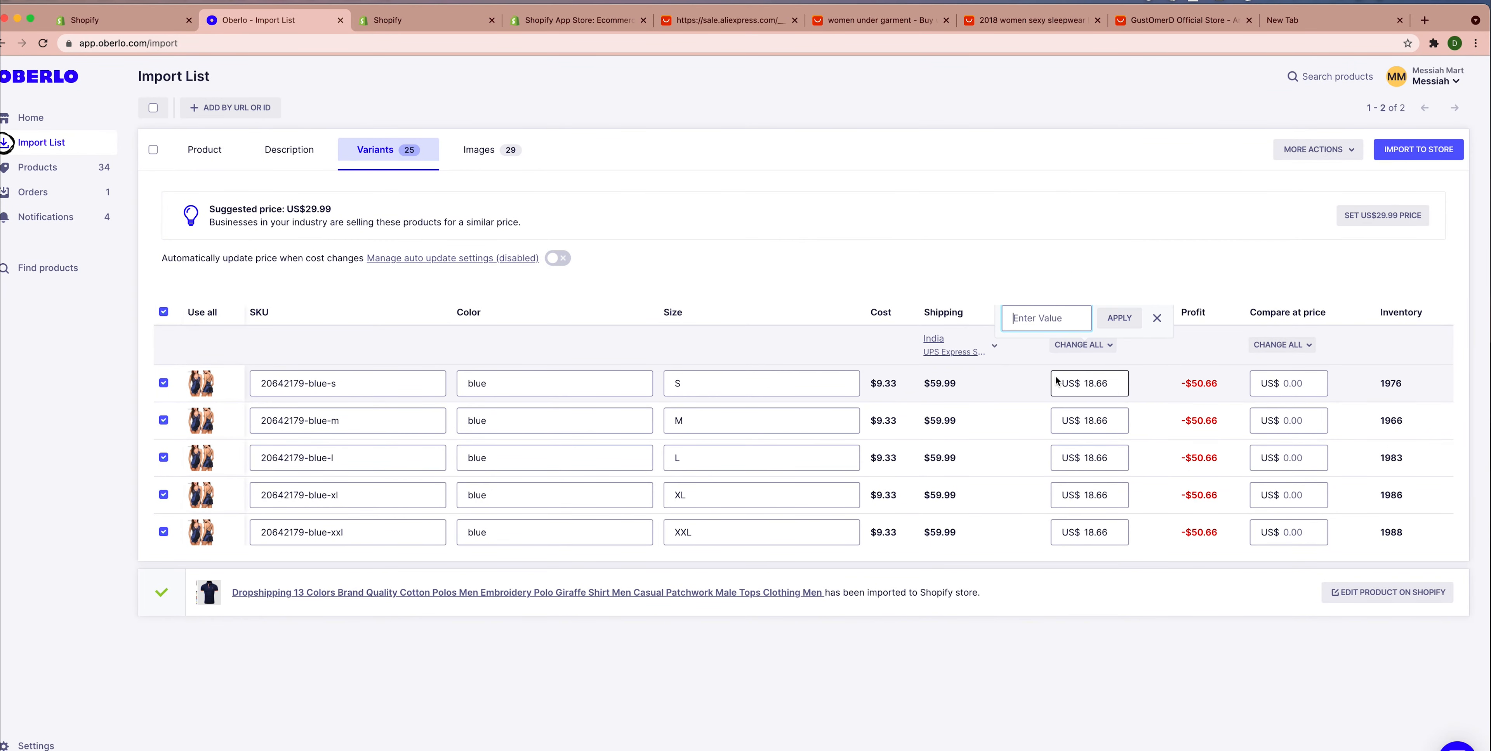
{"action": "type", "text": "42.99"}
{"action": "left_click", "coordinate": [1118, 317]}
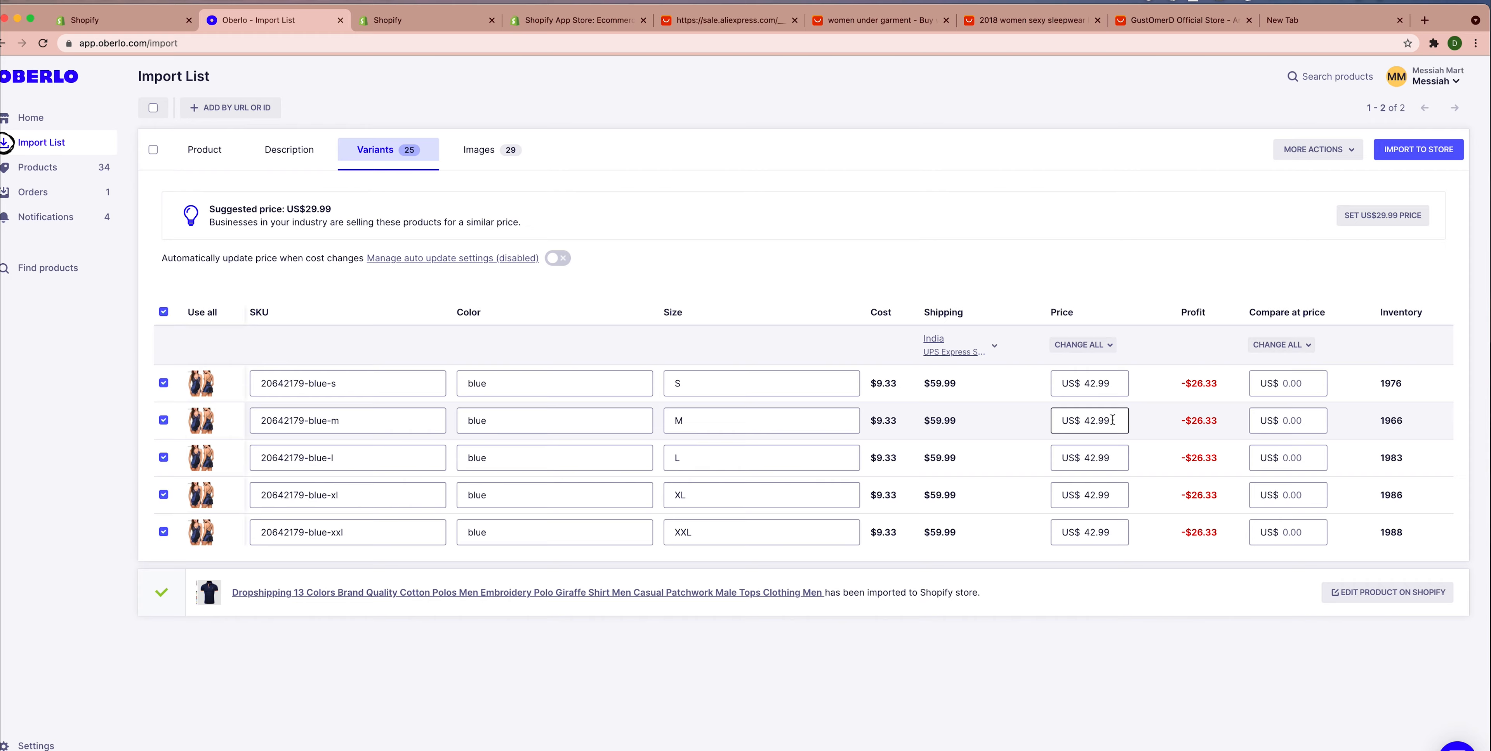
Set the compare-at price of all sleepwear variants to US$ 54.99 and check the variant list
{"action": "scroll", "coordinate": [1099, 419], "scroll_direction": "down", "scroll_amount": 3}
{"action": "scroll", "coordinate": [1216, 417], "scroll_direction": "up", "scroll_amount": 3}
{"action": "left_click", "coordinate": [1282, 345]}
{"action": "left_click", "coordinate": [1277, 367]}
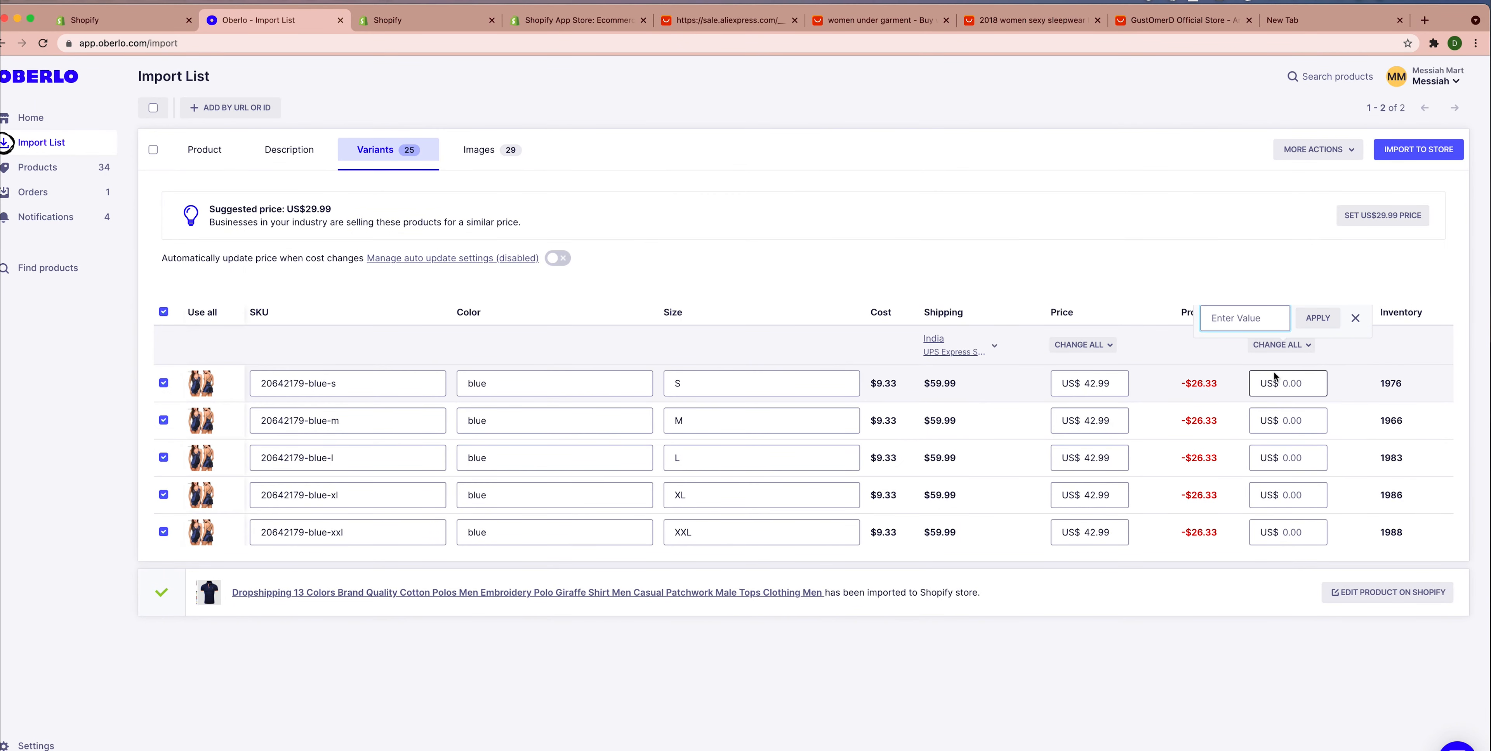
{"action": "type", "text": "54.99"}
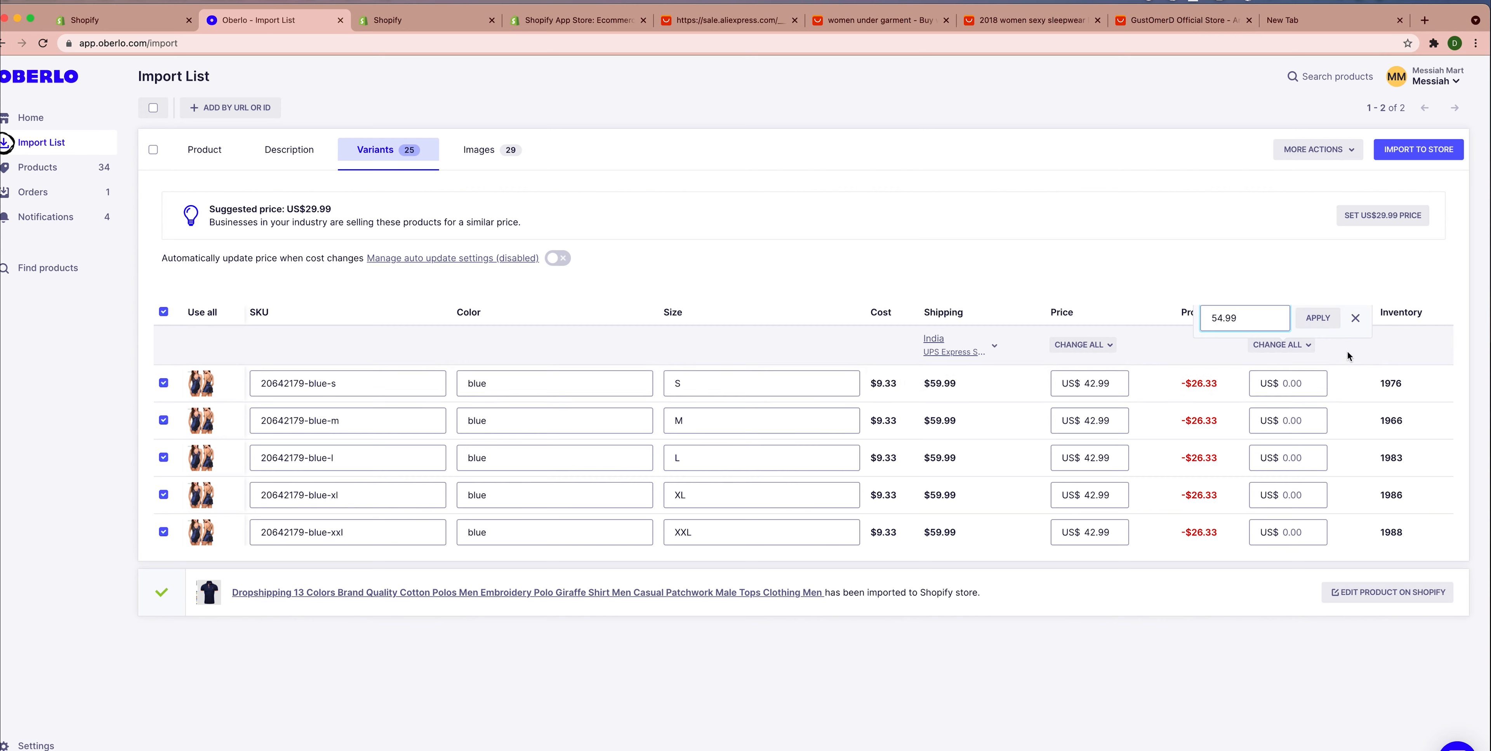
{"action": "left_click", "coordinate": [1311, 320]}
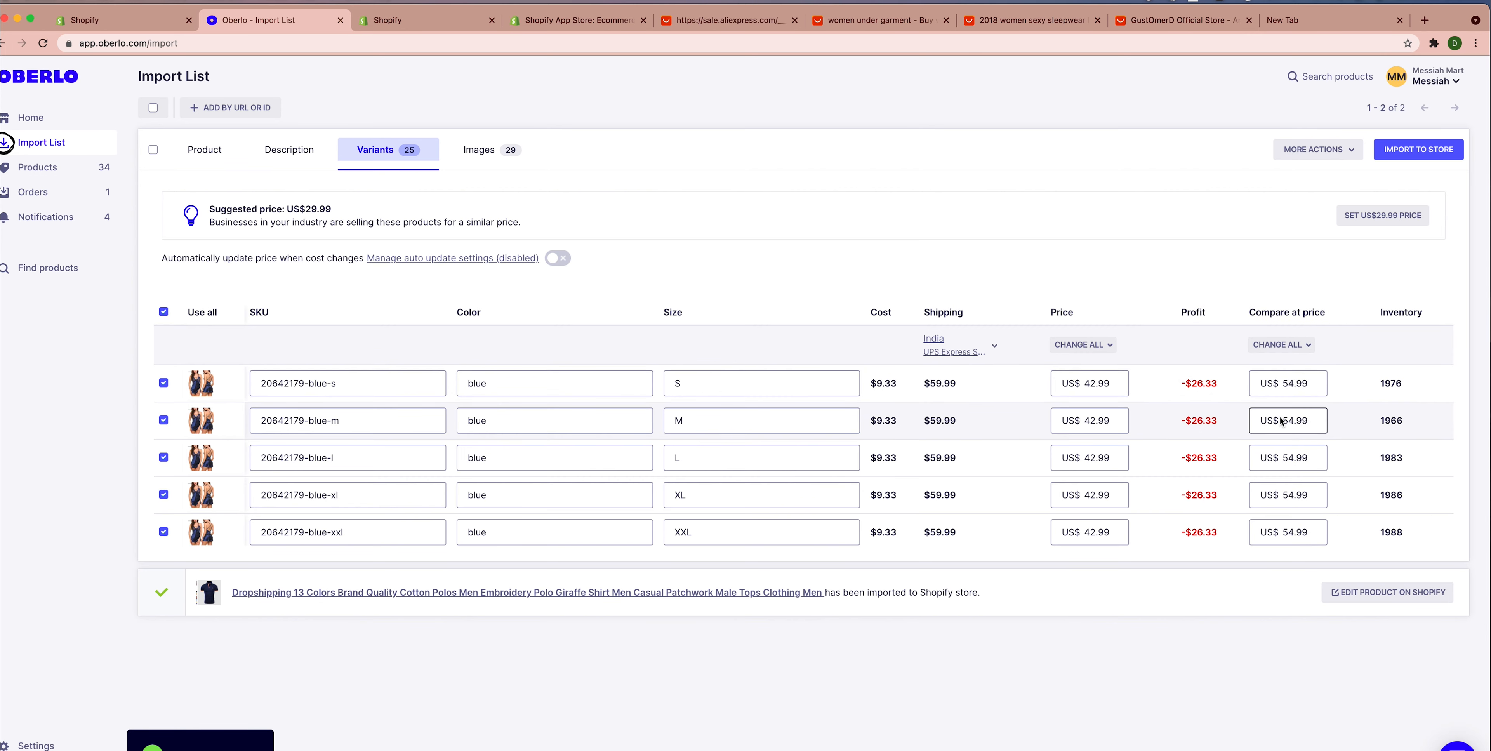
{"action": "scroll", "coordinate": [1280, 421], "scroll_direction": "down", "scroll_amount": 3}
{"action": "scroll", "coordinate": [1281, 420], "scroll_direction": "up", "scroll_amount": 3}
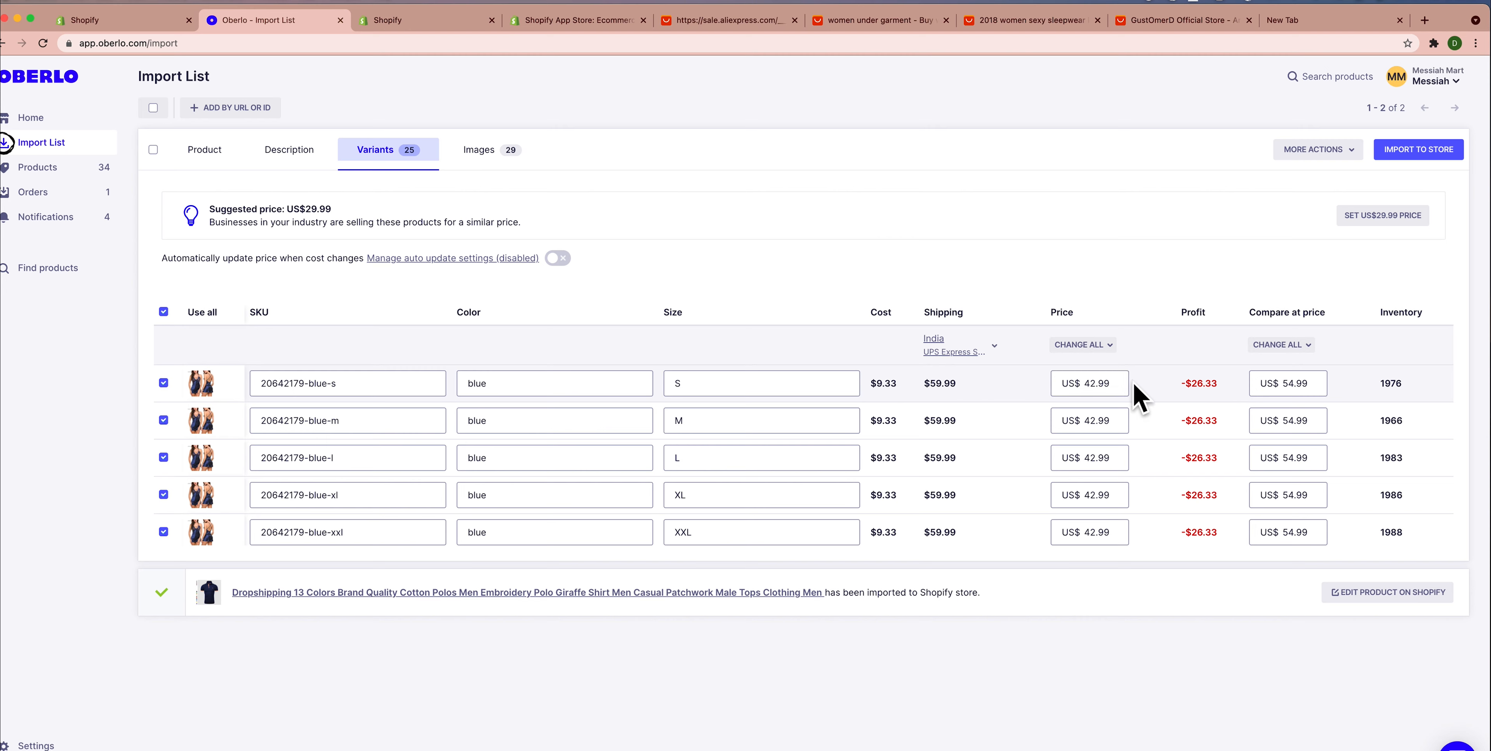
Add two more black front-view images and the red back-view image to the sleepwear product's selected images
{"action": "left_click", "coordinate": [478, 150]}
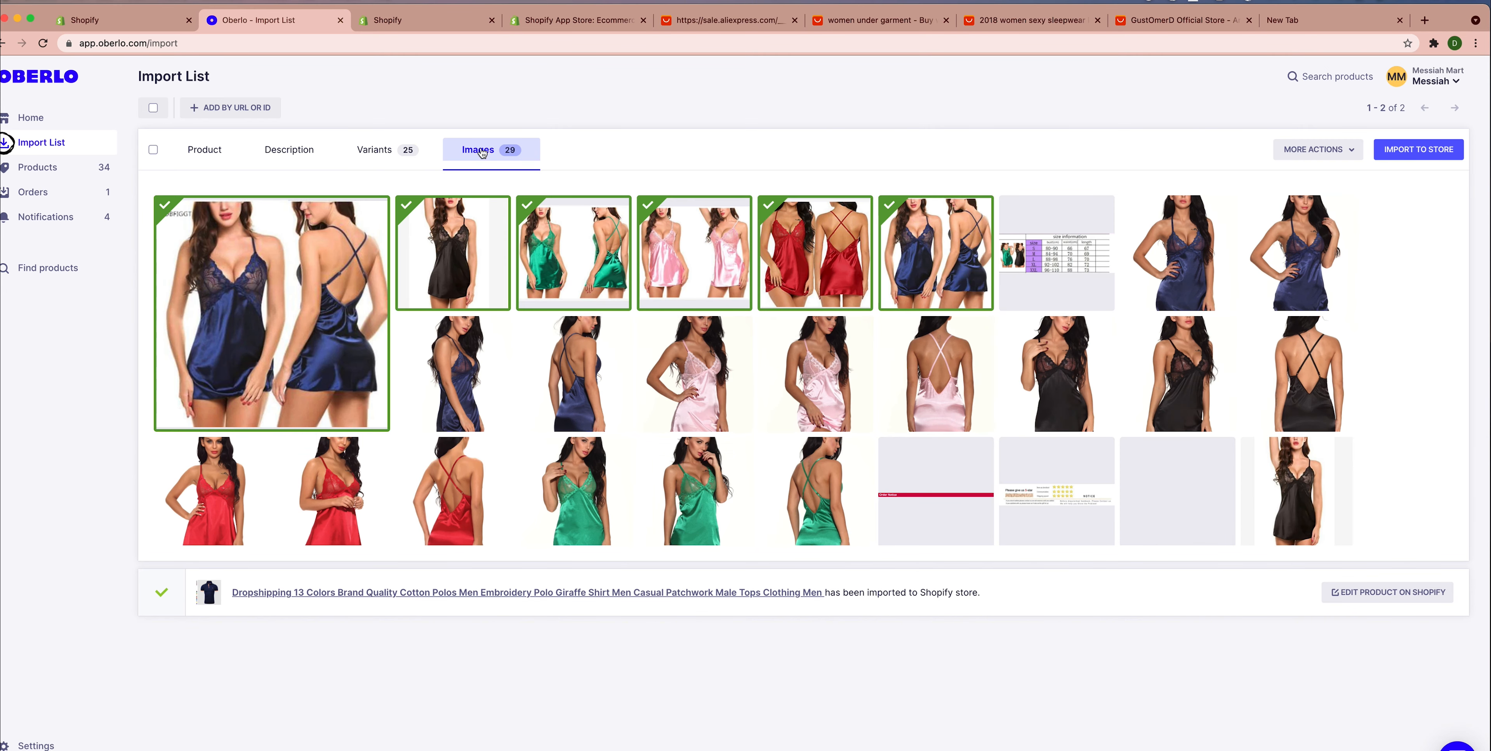
{"action": "mouse_move", "coordinate": [897, 456]}
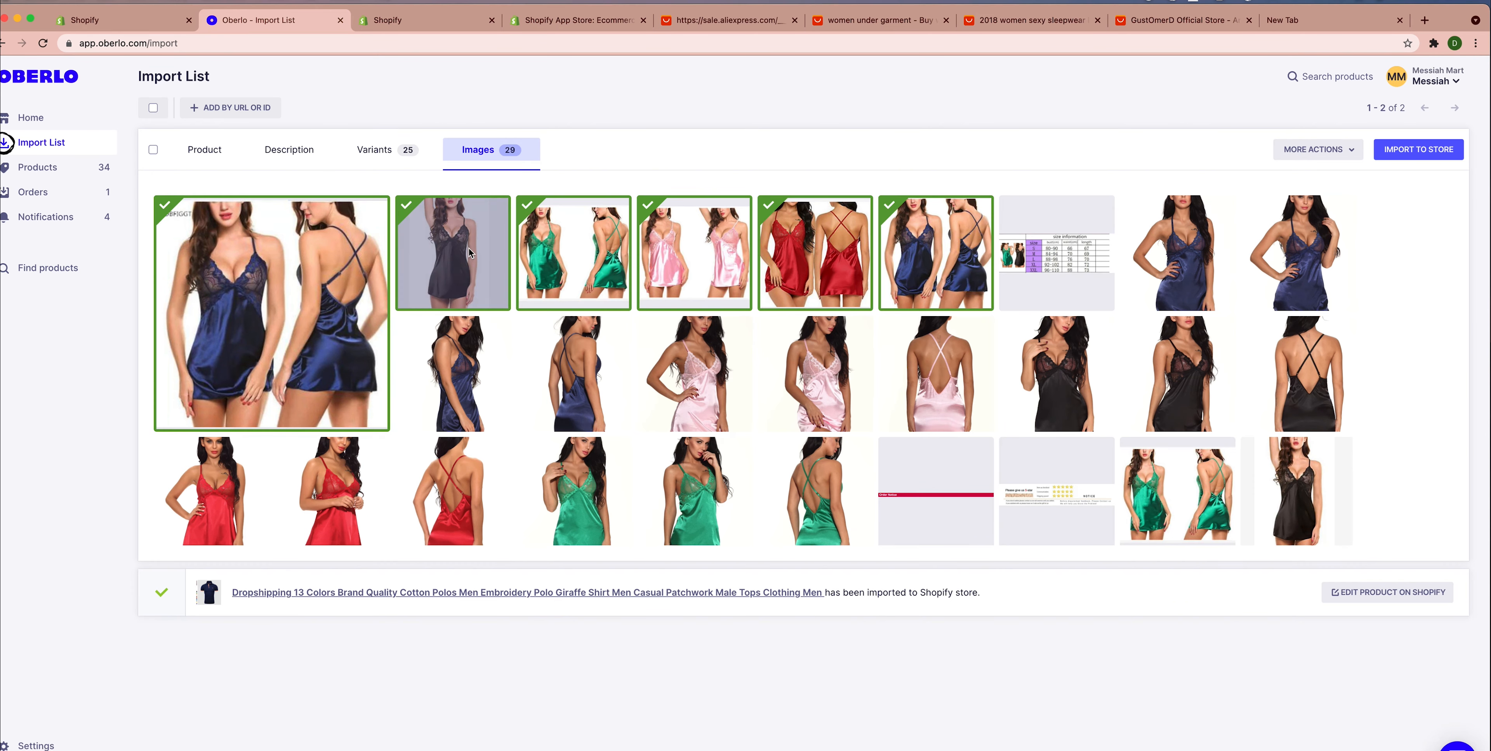
{"action": "left_click", "coordinate": [1063, 370]}
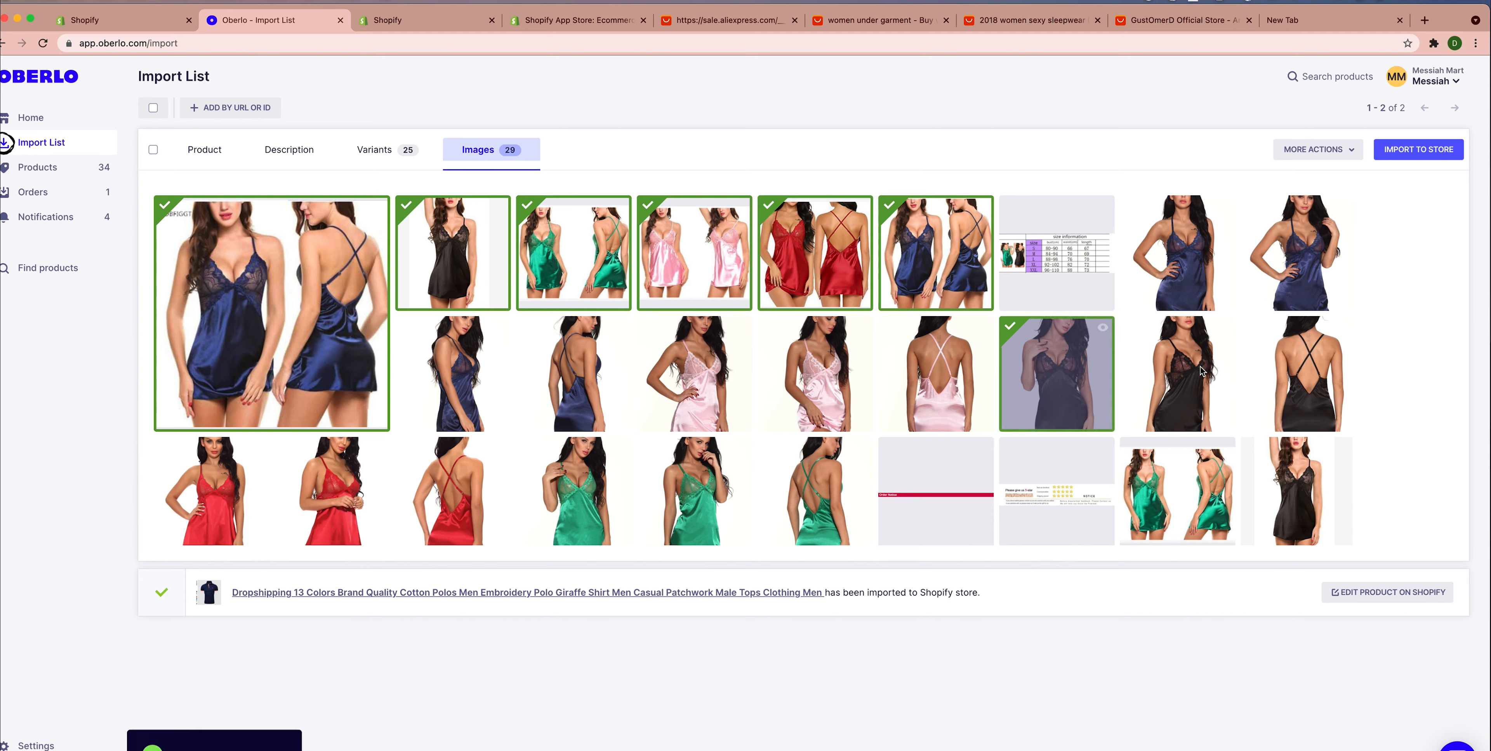
{"action": "left_click", "coordinate": [1190, 361]}
{"action": "left_click", "coordinate": [472, 523]}
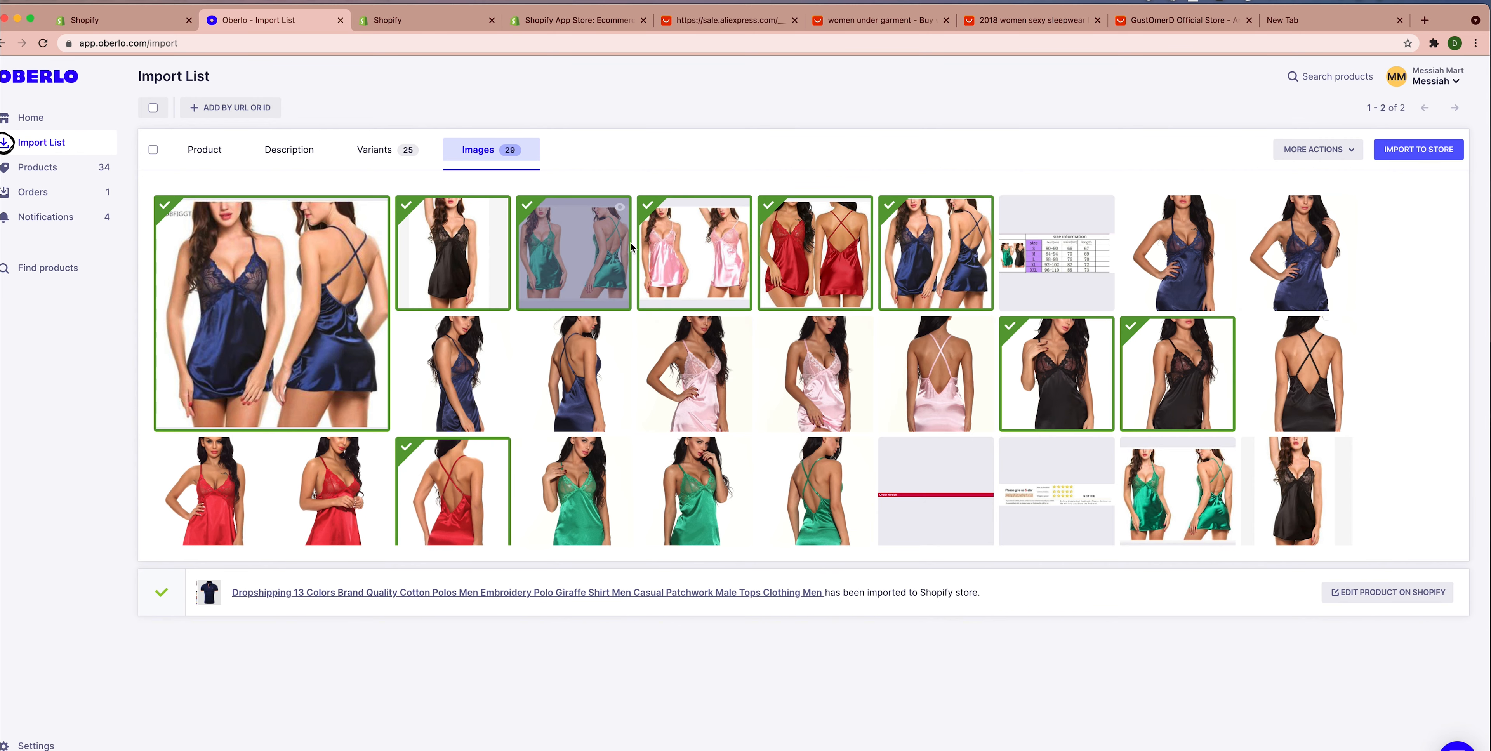
Import the sleepwear product to the store and open it for editing in Shopify
{"action": "left_click", "coordinate": [1405, 151]}
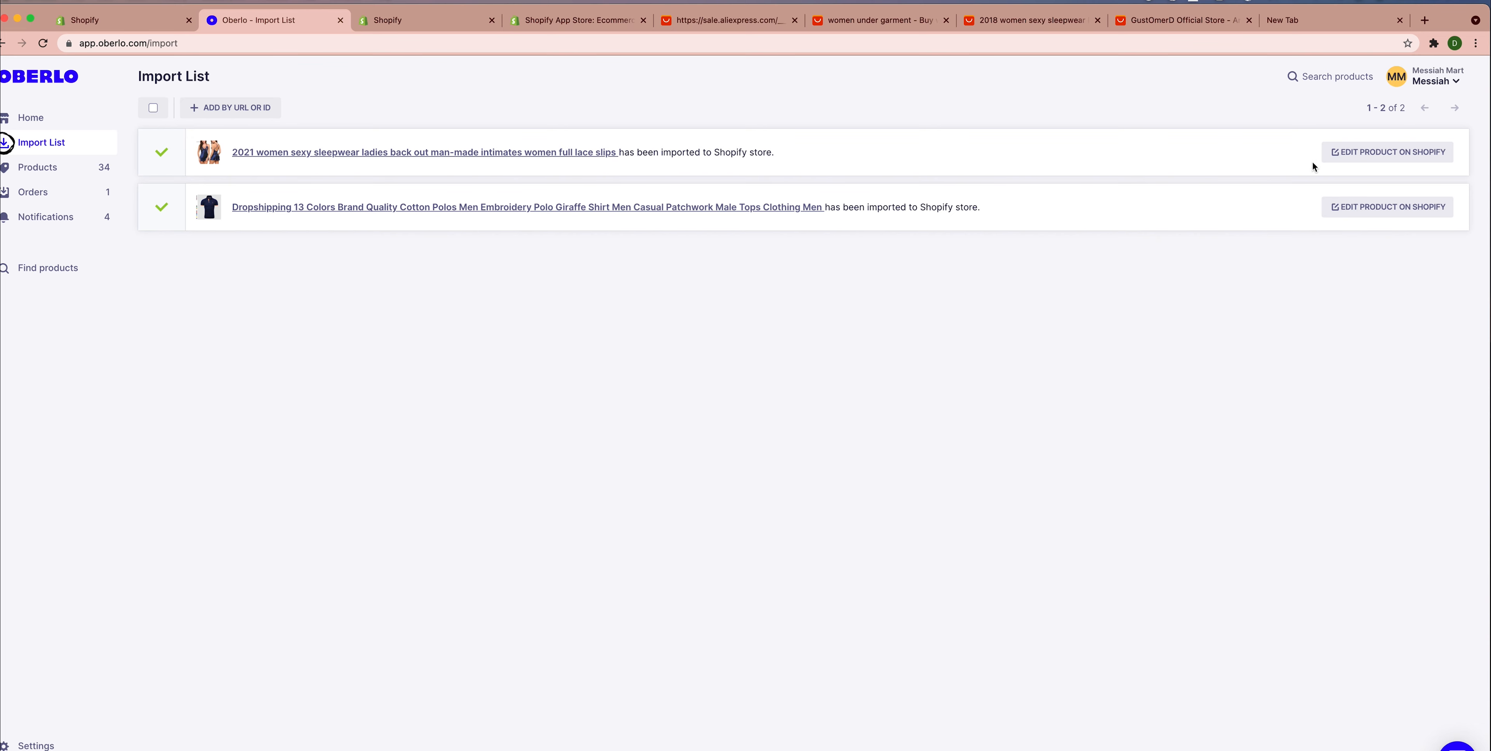
{"action": "left_click", "coordinate": [1368, 153]}
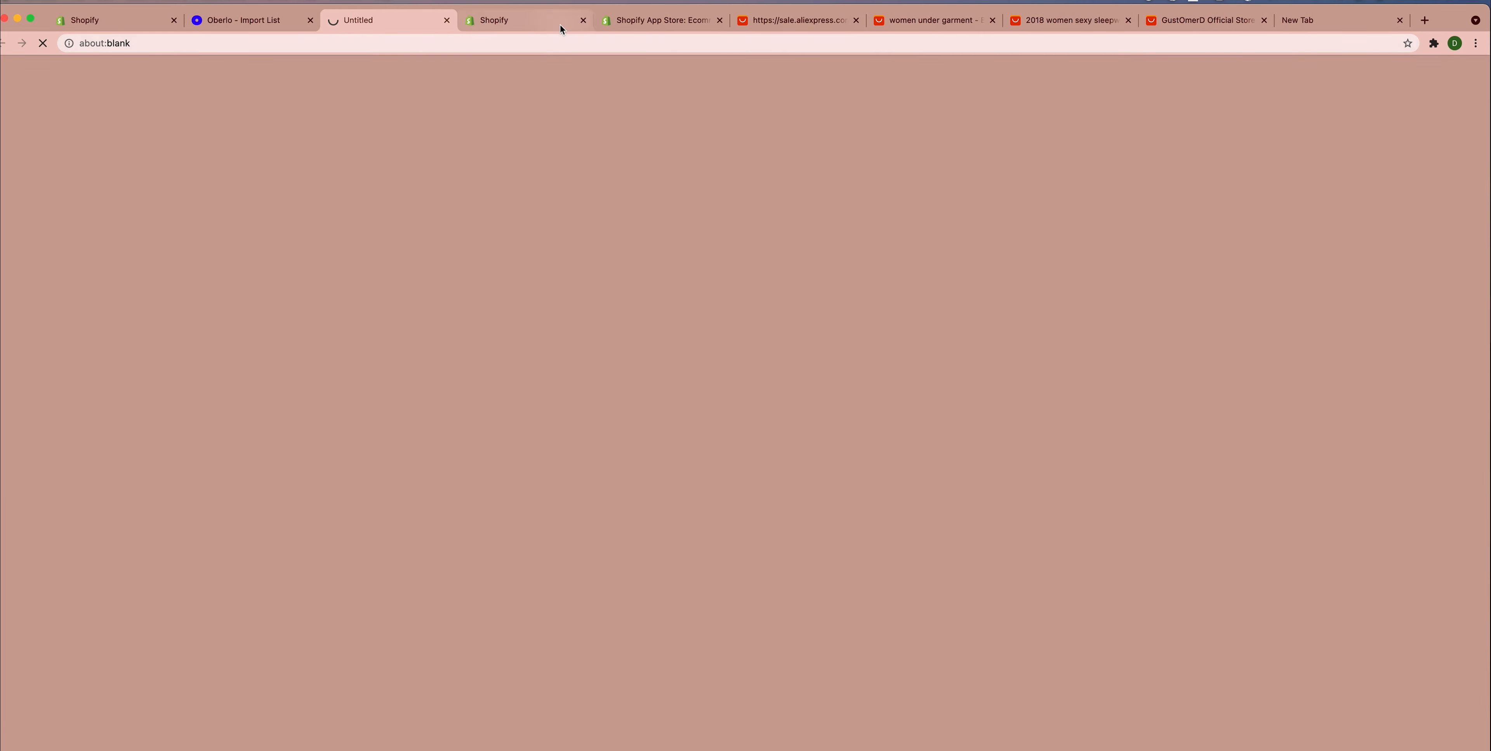
Close the old Shopify tab and the Shopify App Store tab
{"action": "left_click", "coordinate": [560, 29]}
{"action": "left_click", "coordinate": [583, 20]}
{"action": "left_click", "coordinate": [582, 20]}
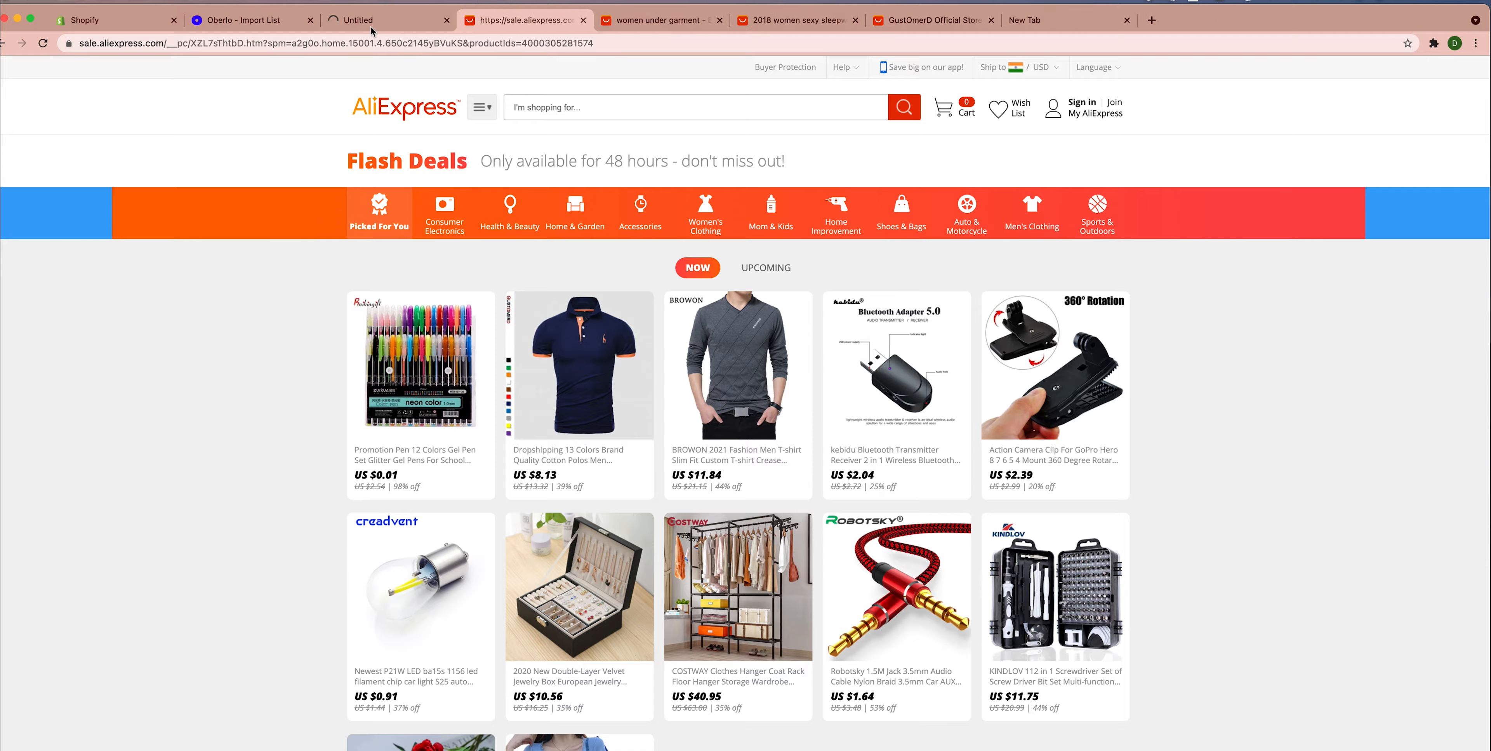
Return to the sleepwear product's Shopify admin page and reload it
{"action": "left_click", "coordinate": [382, 24]}
{"action": "left_click", "coordinate": [240, 21]}
{"action": "left_click", "coordinate": [372, 25]}
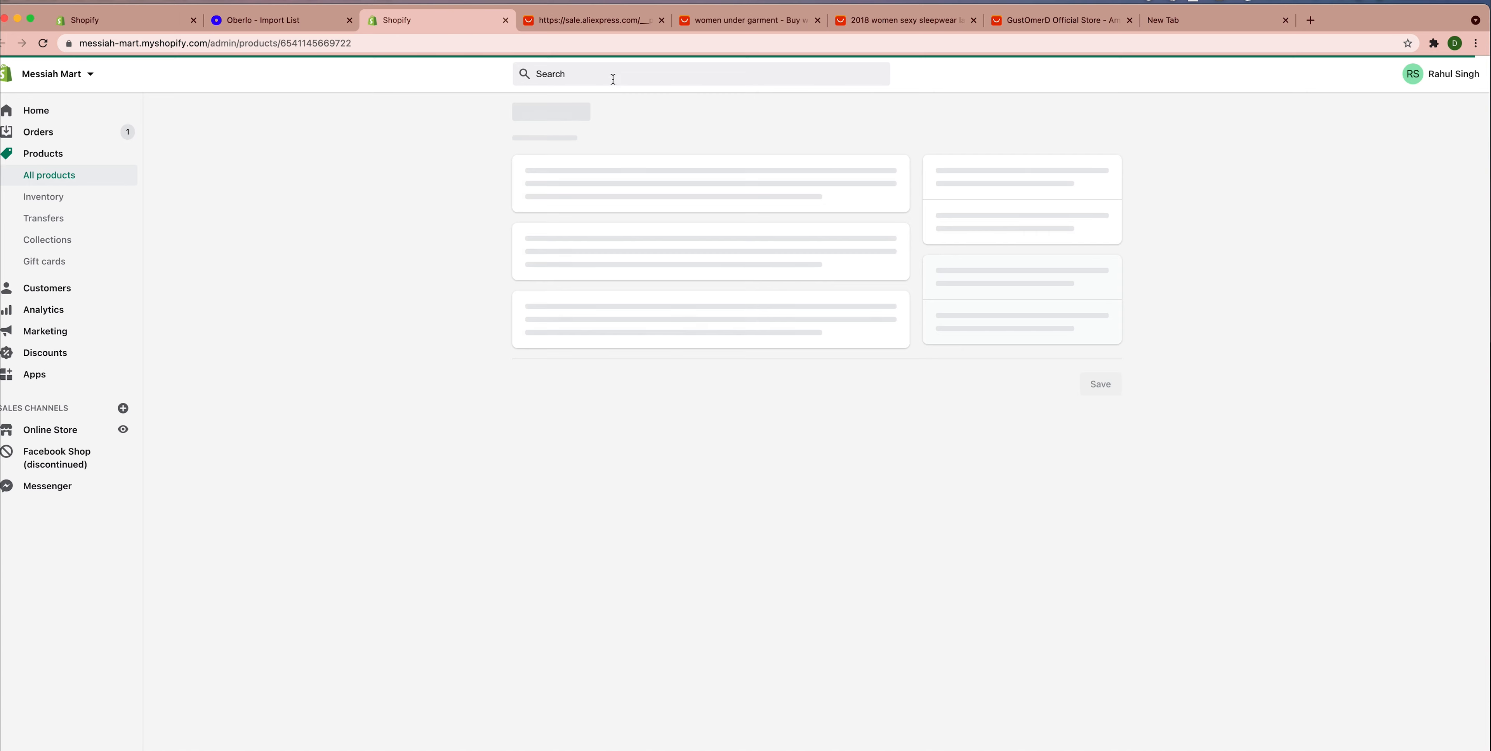
{"action": "left_click", "coordinate": [579, 21]}
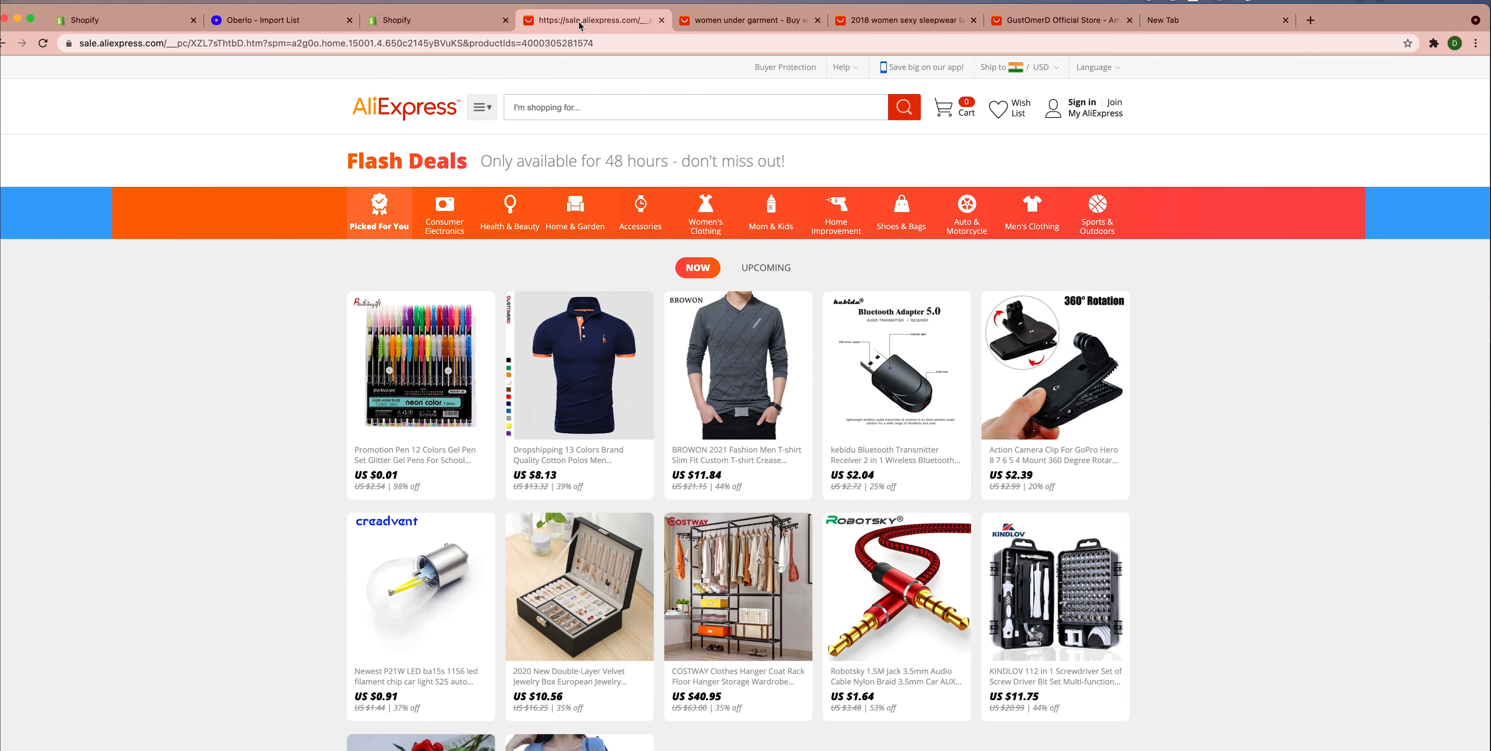
{"action": "left_click", "coordinate": [452, 23]}
{"action": "left_click", "coordinate": [604, 21]}
{"action": "left_click", "coordinate": [422, 21]}
{"action": "left_click", "coordinate": [42, 45]}
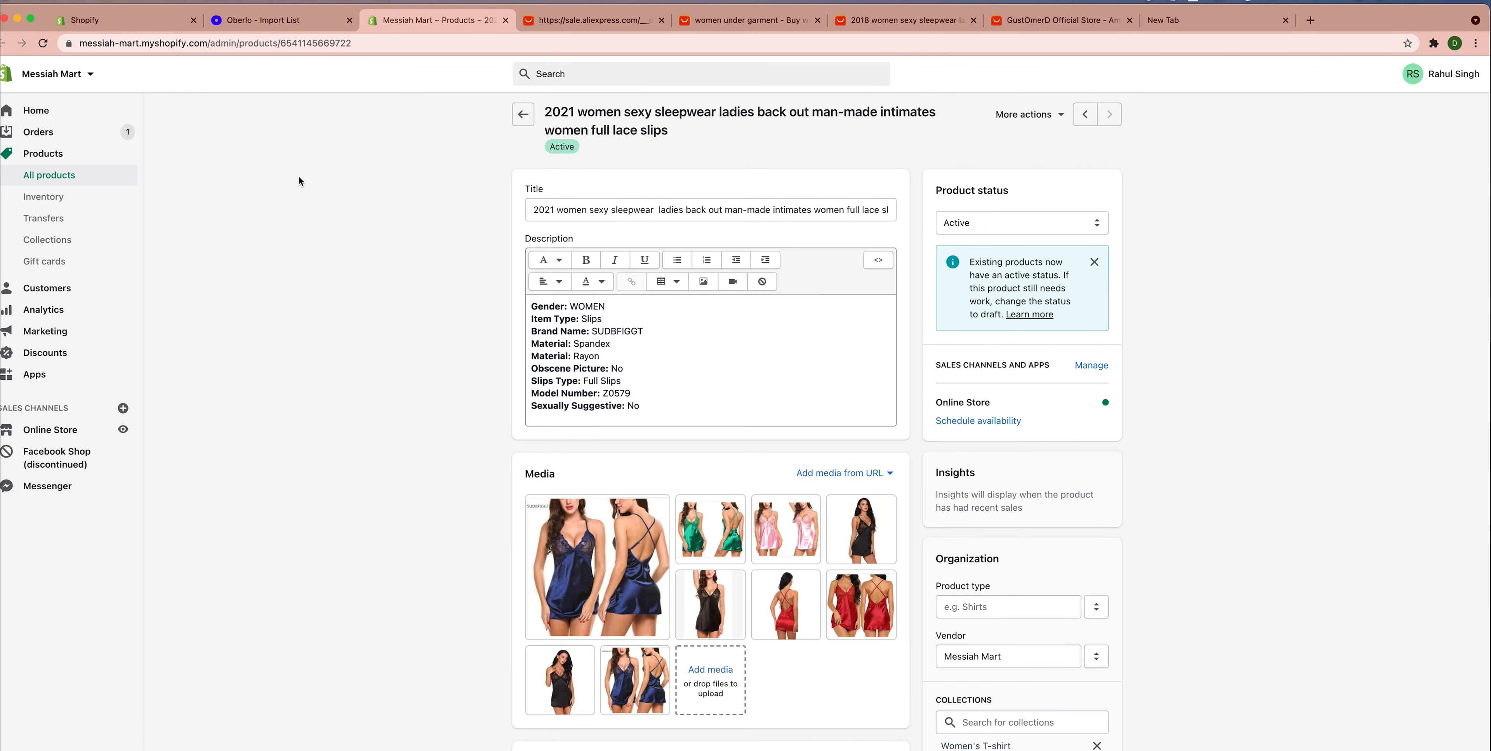
Review the imported sleepwear's details in Shopify and view the product in the online store
{"action": "scroll", "coordinate": [299, 181], "scroll_direction": "down", "scroll_amount": 3}
{"action": "scroll", "coordinate": [298, 181], "scroll_direction": "up", "scroll_amount": 3}
{"action": "left_click", "coordinate": [1033, 123]}
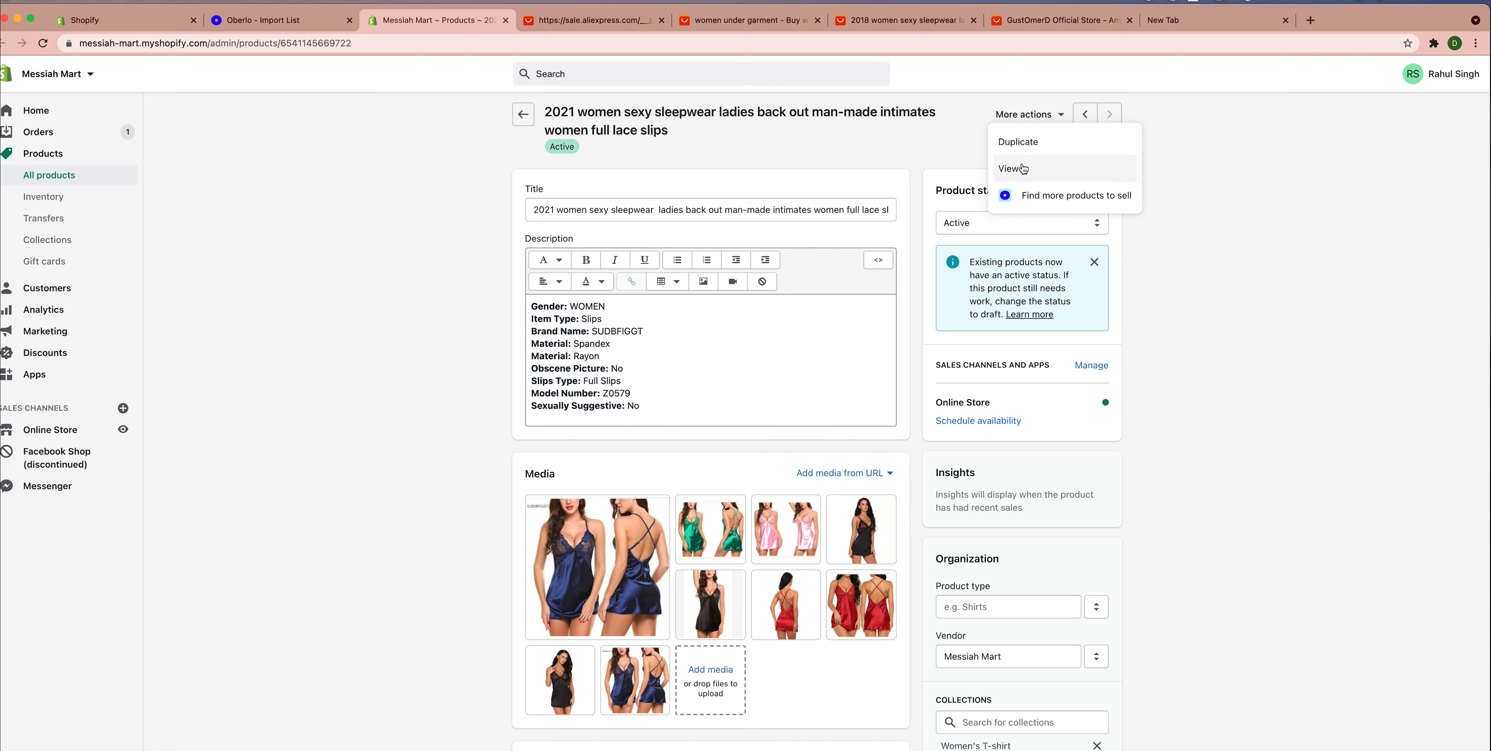
{"action": "left_click", "coordinate": [1018, 167]}
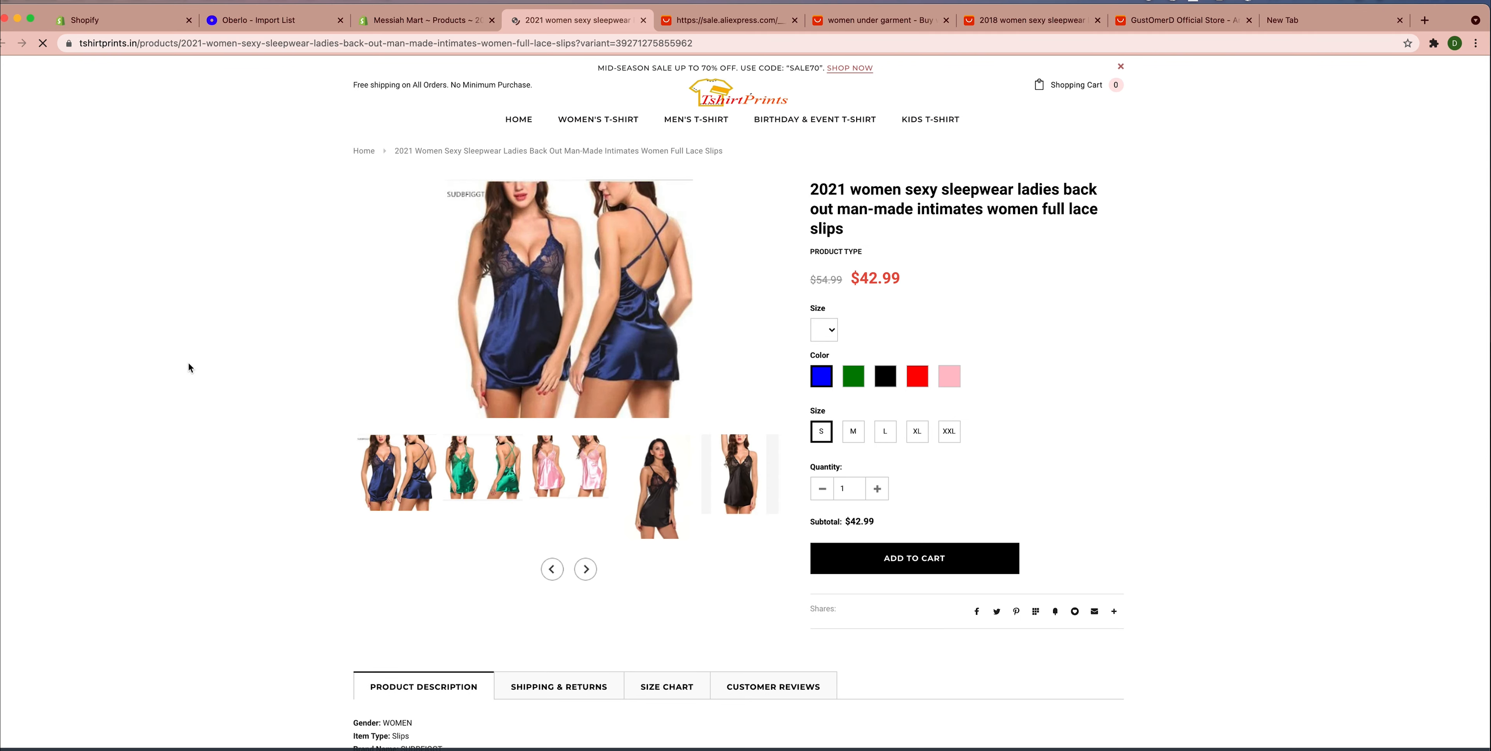
Examine the prices, description and pink image on the sleepwear's storefront page, and return to the Oberlo import list
{"action": "scroll", "coordinate": [190, 366], "scroll_direction": "down", "scroll_amount": 3}
{"action": "scroll", "coordinate": [188, 363], "scroll_direction": "down", "scroll_amount": 2}
{"action": "scroll", "coordinate": [188, 363], "scroll_direction": "up", "scroll_amount": 5}
{"action": "left_click_drag", "start_coordinate": [861, 277], "coordinate": [934, 280]}
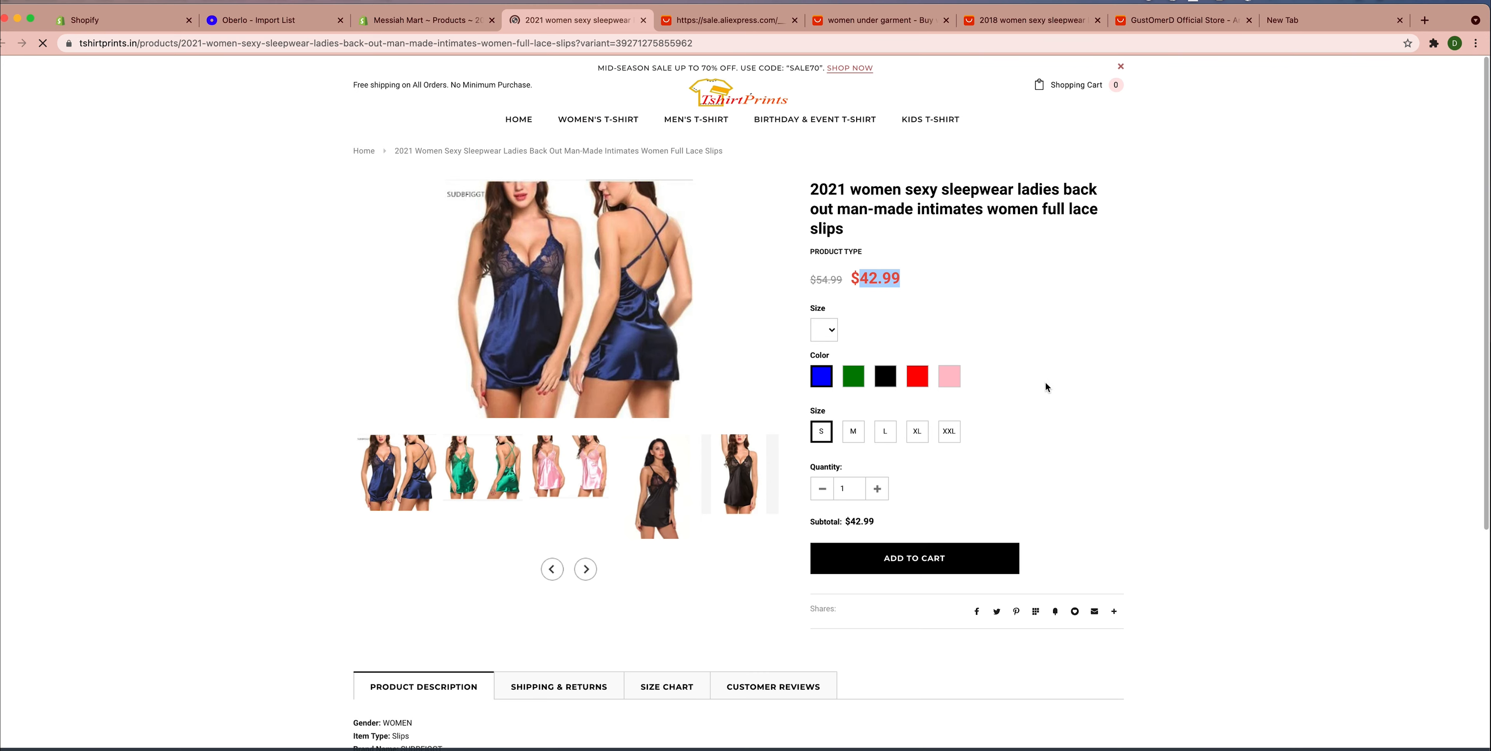
{"action": "scroll", "coordinate": [424, 560], "scroll_direction": "down", "scroll_amount": 5}
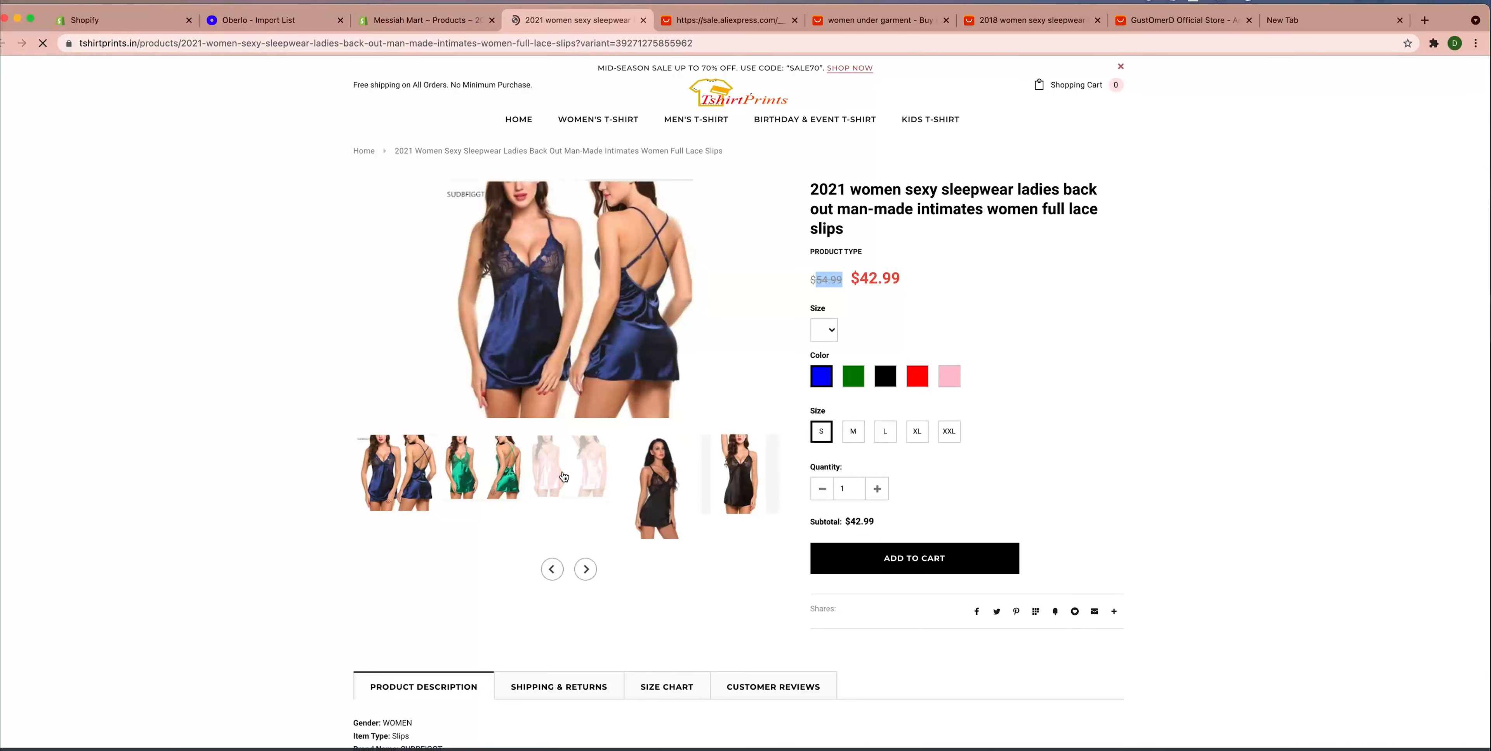
{"action": "left_click", "coordinate": [559, 475]}
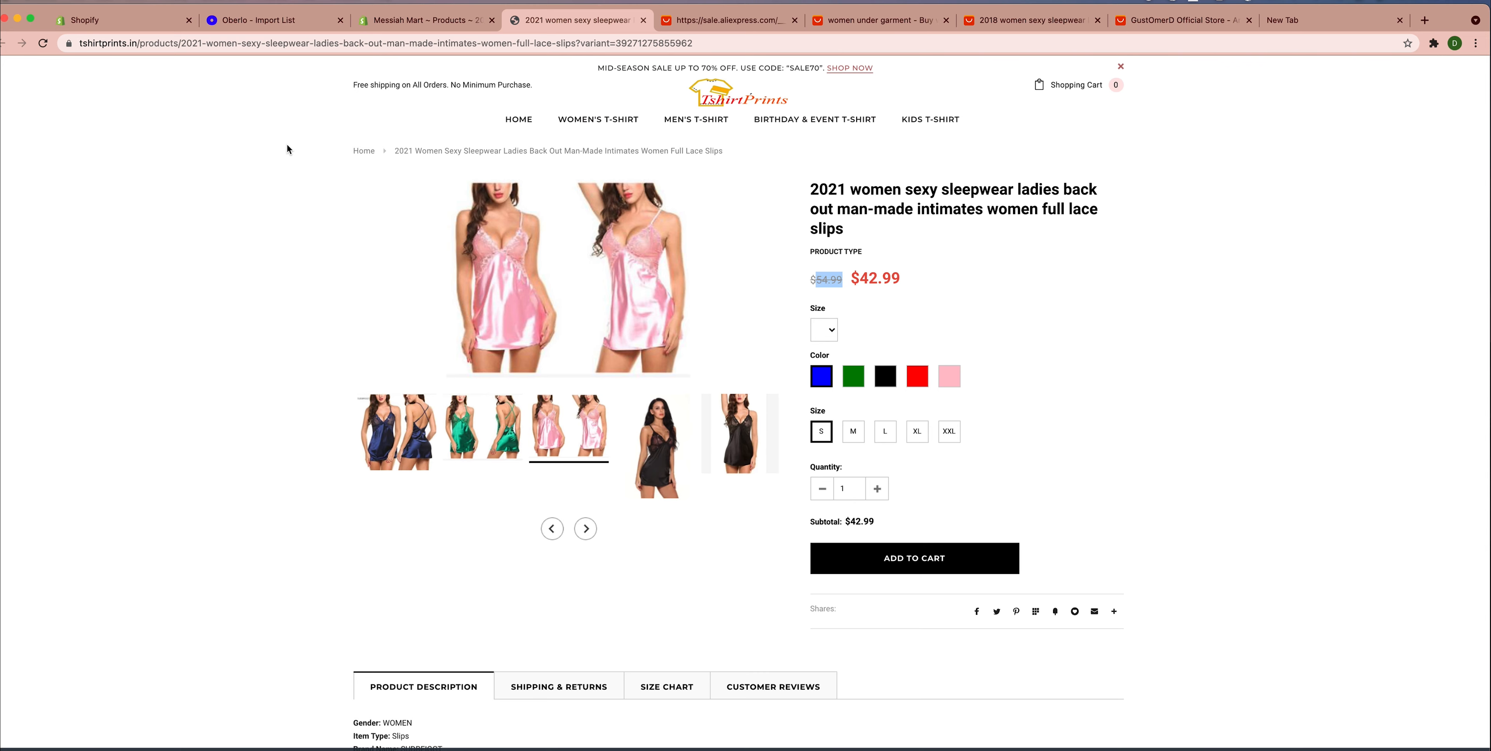
{"action": "left_click", "coordinate": [289, 23]}
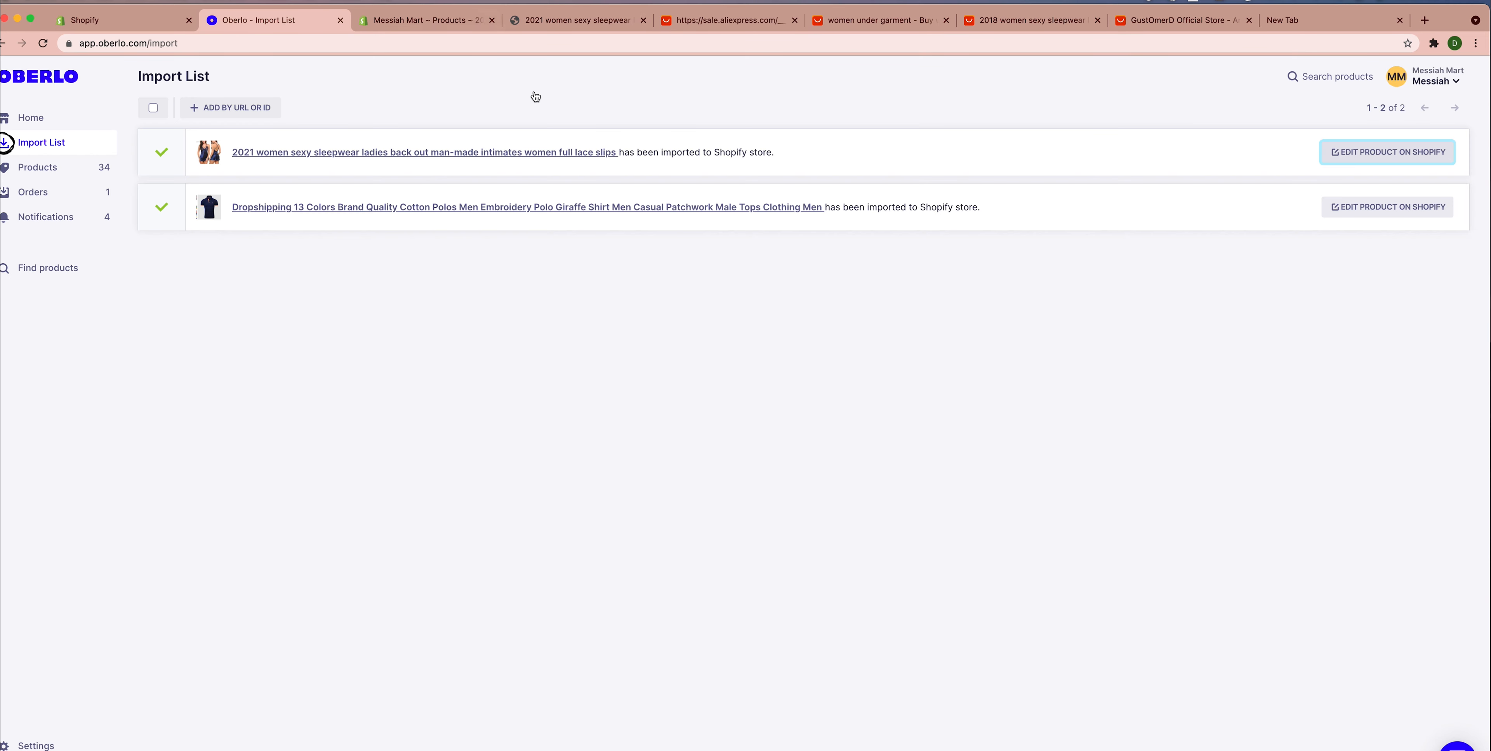